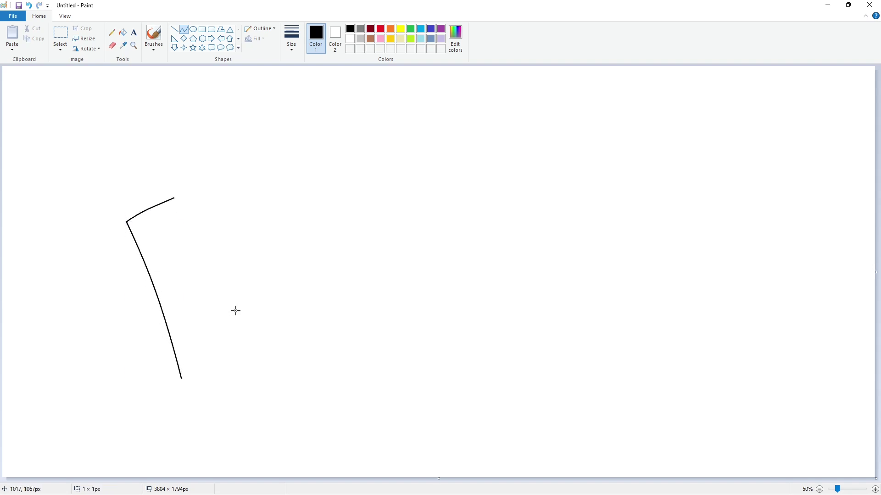
Complete the outline of the letter K with straight lines for the stem and arm and curves for the sweeping leg
{"action": "left_click", "coordinate": [174, 29]}
{"action": "mouse_move", "coordinate": [174, 198]}
{"action": "left_mouse_down"}
{"action": "mouse_move", "coordinate": [180, 270]}
{"action": "mouse_move", "coordinate": [201, 194]}
{"action": "mouse_move", "coordinate": [243, 200]}
{"action": "mouse_move", "coordinate": [203, 271]}
{"action": "mouse_move", "coordinate": [295, 309]}
{"action": "mouse_move", "coordinate": [260, 309]}
{"action": "mouse_move", "coordinate": [275, 323]}
{"action": "mouse_move", "coordinate": [189, 297]}
{"action": "left_mouse_up"}
{"action": "left_click", "coordinate": [183, 29]}
{"action": "left_click", "coordinate": [275, 323]}
{"action": "mouse_move", "coordinate": [231, 328]}
{"action": "left_mouse_down"}
{"action": "mouse_move", "coordinate": [268, 367]}
{"action": "mouse_move", "coordinate": [262, 381]}
{"action": "left_mouse_up"}
{"action": "left_click", "coordinate": [174, 28]}
{"action": "left_click_drag", "start_coordinate": [189, 298], "coordinate": [210, 360]}
{"action": "left_click", "coordinate": [243, 354]}
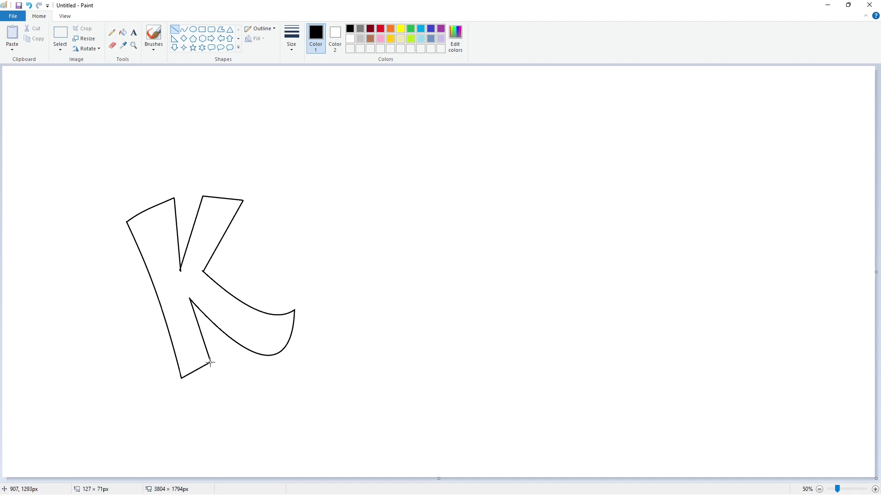
Fill the K with black and trim the lower corner of its stem with a short white line
{"action": "left_click", "coordinate": [123, 32]}
{"action": "left_click", "coordinate": [167, 228]}
{"action": "left_click", "coordinate": [874, 489]}
{"action": "scroll", "coordinate": [570, 403], "scroll_direction": "up", "scroll_amount": 2}
{"action": "left_click", "coordinate": [175, 30]}
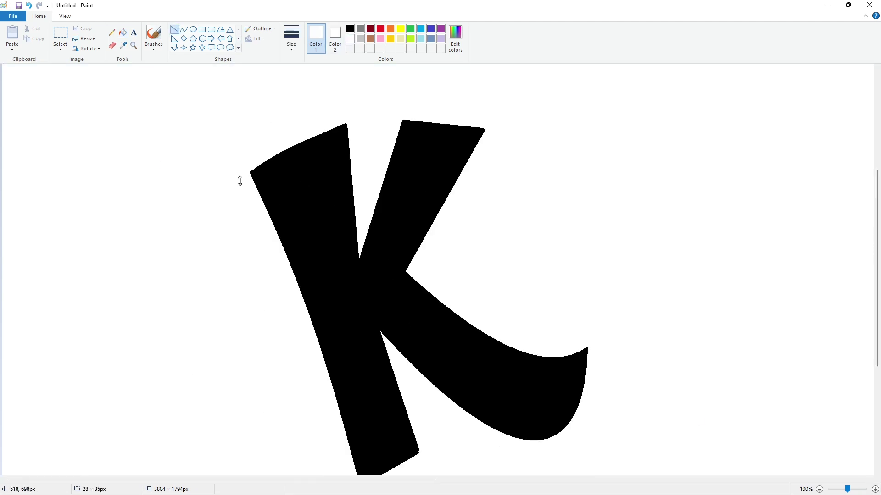
{"action": "scroll", "coordinate": [568, 305], "scroll_direction": "down", "scroll_amount": 2}
{"action": "left_click_drag", "start_coordinate": [421, 350], "coordinate": [415, 340]}
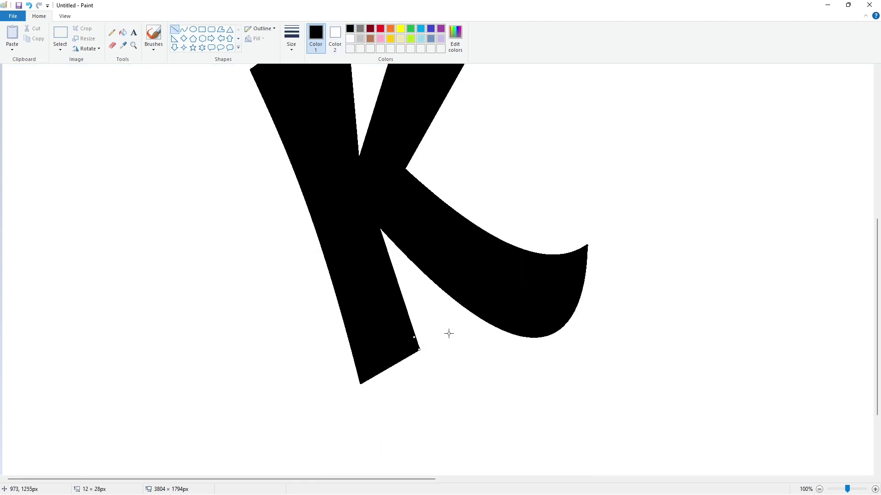
Draw the outer outlines of two joined lowercase o's beside the K using black curves
{"action": "scroll", "coordinate": [632, 387], "scroll_direction": "down", "scroll_amount": 1}
{"action": "left_click", "coordinate": [184, 29]}
{"action": "mouse_move", "coordinate": [304, 220]}
{"action": "left_mouse_down"}
{"action": "mouse_move", "coordinate": [238, 264]}
{"action": "mouse_move", "coordinate": [284, 209]}
{"action": "mouse_move", "coordinate": [236, 202]}
{"action": "left_mouse_up"}
{"action": "left_click", "coordinate": [237, 264]}
{"action": "mouse_move", "coordinate": [237, 264]}
{"action": "left_mouse_down"}
{"action": "mouse_move", "coordinate": [309, 268]}
{"action": "mouse_move", "coordinate": [240, 295]}
{"action": "mouse_move", "coordinate": [287, 315]}
{"action": "left_mouse_up"}
{"action": "left_click", "coordinate": [383, 323]}
{"action": "mouse_move", "coordinate": [305, 220]}
{"action": "left_mouse_down"}
{"action": "mouse_move", "coordinate": [375, 230]}
{"action": "mouse_move", "coordinate": [314, 194]}
{"action": "mouse_move", "coordinate": [357, 188]}
{"action": "left_mouse_up"}
{"action": "mouse_move", "coordinate": [377, 230]}
{"action": "left_mouse_down"}
{"action": "mouse_move", "coordinate": [314, 265]}
{"action": "mouse_move", "coordinate": [391, 268]}
{"action": "mouse_move", "coordinate": [346, 308]}
{"action": "left_mouse_up"}
{"action": "left_click", "coordinate": [444, 302]}
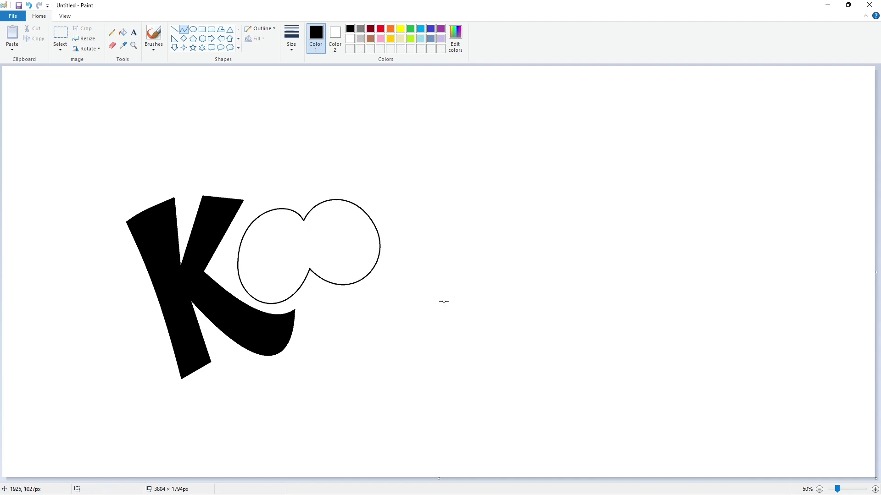
Draw an upright ellipse in the empty area above the K, copy it and paste a duplicate
{"action": "left_click", "coordinate": [193, 29]}
{"action": "mouse_move", "coordinate": [259, 232]}
{"action": "left_mouse_down"}
{"action": "mouse_move", "coordinate": [295, 280]}
{"action": "mouse_move", "coordinate": [103, 147]}
{"action": "mouse_move", "coordinate": [283, 255]}
{"action": "mouse_move", "coordinate": [299, 257]}
{"action": "mouse_move", "coordinate": [94, 135]}
{"action": "left_mouse_up"}
{"action": "left_click", "coordinate": [155, 97]}
{"action": "left_click", "coordinate": [61, 34]}
{"action": "left_click_drag", "start_coordinate": [38, 89], "coordinate": [149, 182]}
{"action": "key", "text": "ctrl+c"}
{"action": "key", "text": "ctrl+v"}
Make the selection transparent, skew the pasted ellipse by 10 degrees and place it as the hole of the first o
{"action": "left_click", "coordinate": [60, 49]}
{"action": "left_click", "coordinate": [90, 132]}
{"action": "key", "text": "ctrl+w"}
{"action": "double_click", "coordinate": [109, 160]}
{"action": "type", "text": "10"}
{"action": "key", "text": "Return"}
{"action": "left_click_drag", "start_coordinate": [58, 114], "coordinate": [279, 262]}
{"action": "left_click_drag", "start_coordinate": [224, 213], "coordinate": [344, 304]}
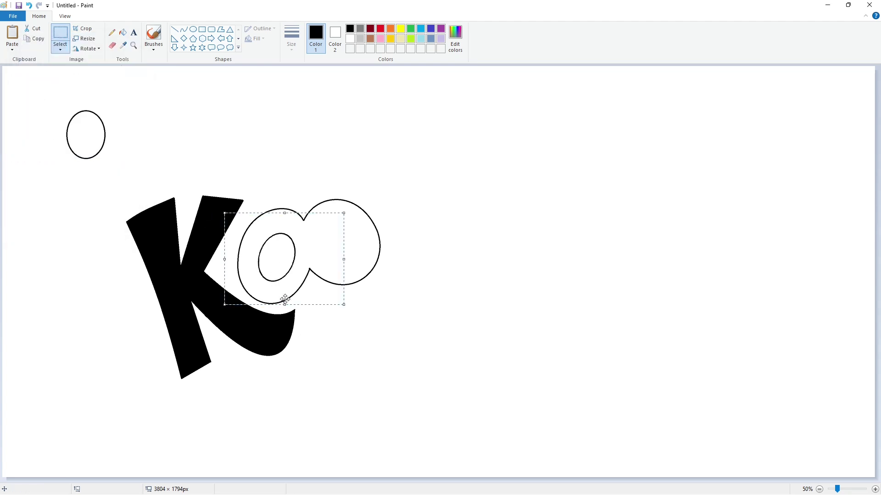
{"action": "left_click_drag", "start_coordinate": [285, 303], "coordinate": [284, 301]}
{"action": "left_click_drag", "start_coordinate": [282, 263], "coordinate": [268, 260]}
Paste another copy of the ellipse, slant it and place it above the K beside the upright one
{"action": "left_click", "coordinate": [489, 341]}
{"action": "key", "text": "ctrl+v"}
{"action": "left_click", "coordinate": [88, 49]}
{"action": "key", "text": "ctrl+w"}
{"action": "key", "text": "Escape"}
{"action": "left_click_drag", "start_coordinate": [59, 115], "coordinate": [174, 119]}
Place a mirrored copy of the slanted ellipse inside the second o and fill the joined o's with black
{"action": "key", "text": "ctrl+v"}
{"action": "left_click", "coordinate": [87, 49]}
{"action": "left_click", "coordinate": [96, 90]}
{"action": "left_click_drag", "start_coordinate": [38, 107], "coordinate": [344, 238]}
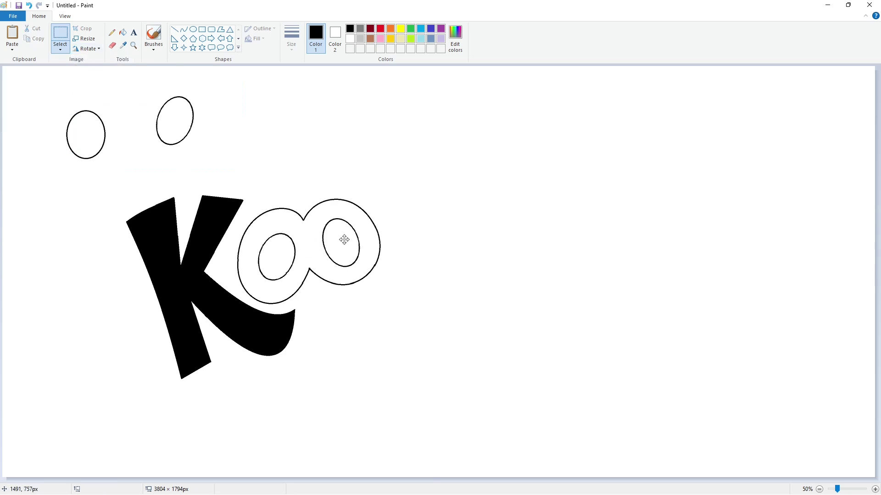
{"action": "left_click", "coordinate": [122, 32]}
{"action": "left_click", "coordinate": [278, 223]}
Draw a tall lowercase l with inward-curving sides beside the second o and fill it with black
{"action": "left_click", "coordinate": [180, 30]}
{"action": "left_click", "coordinate": [456, 163]}
{"action": "left_click_drag", "start_coordinate": [417, 161], "coordinate": [378, 293]}
{"action": "left_click", "coordinate": [183, 30]}
{"action": "left_click_drag", "start_coordinate": [380, 197], "coordinate": [386, 246]}
{"action": "mouse_move", "coordinate": [420, 162]}
{"action": "left_mouse_down"}
{"action": "mouse_move", "coordinate": [418, 291]}
{"action": "mouse_move", "coordinate": [412, 230]}
{"action": "left_mouse_up"}
{"action": "left_click", "coordinate": [174, 30]}
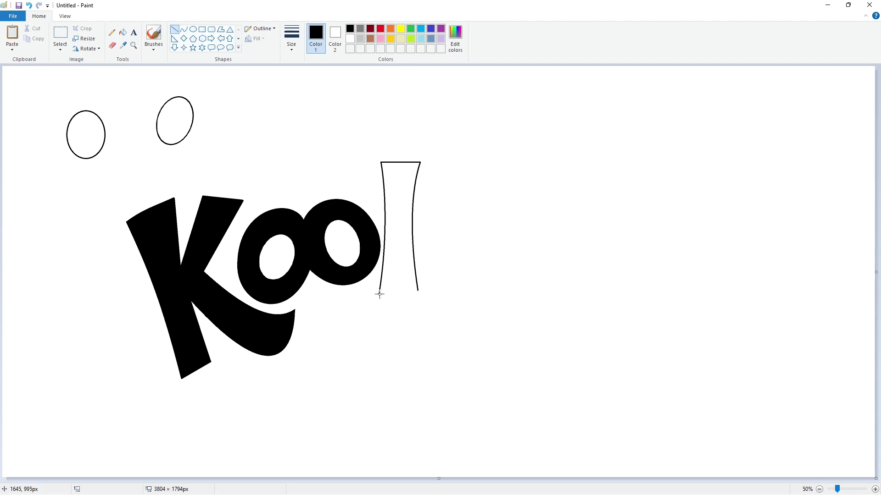
{"action": "left_click", "coordinate": [122, 32]}
{"action": "left_click", "coordinate": [395, 197]}
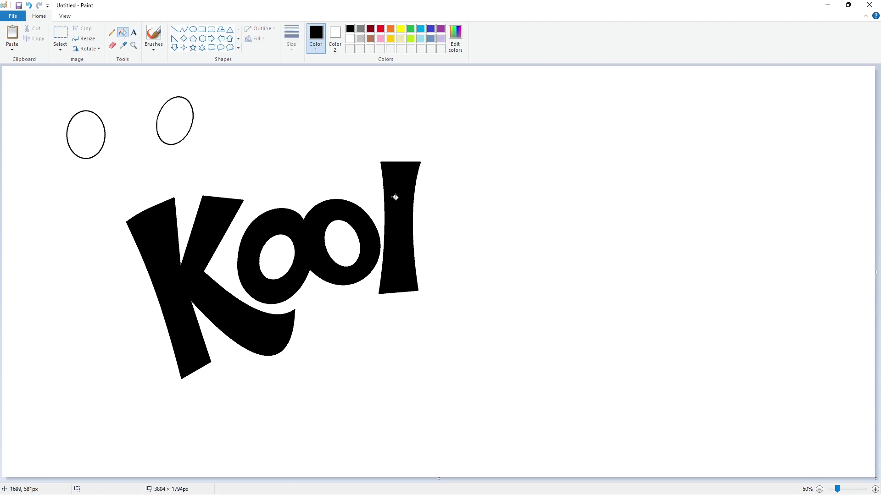
Draw a small slanted hyphen block beside the l and fill it with black
{"action": "left_click", "coordinate": [183, 30]}
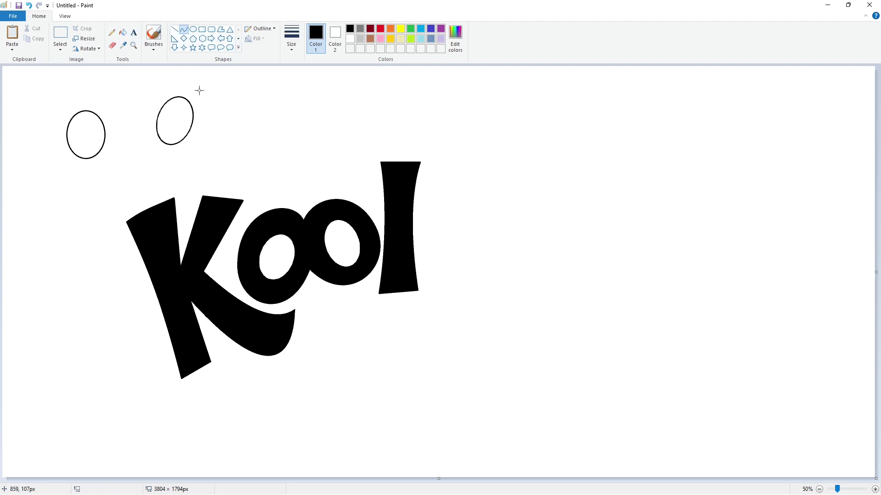
{"action": "left_click", "coordinate": [174, 30]}
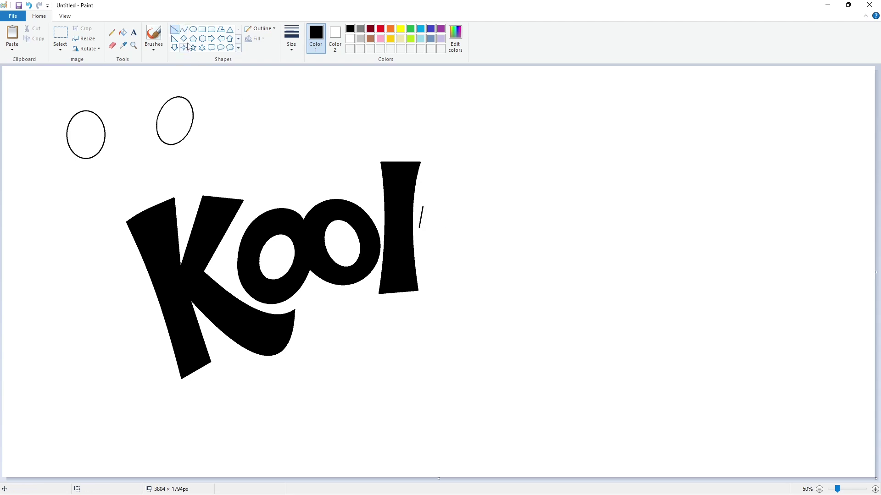
{"action": "left_click", "coordinate": [183, 29]}
{"action": "left_click_drag", "start_coordinate": [426, 208], "coordinate": [422, 208]}
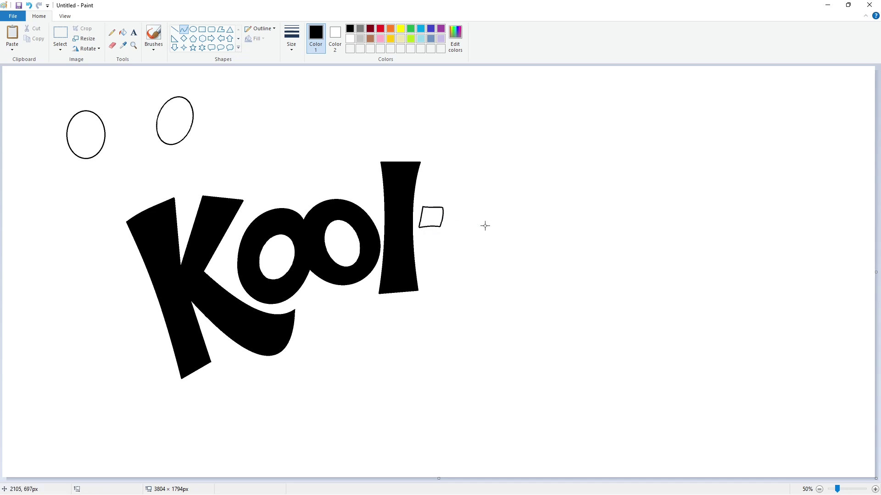
{"action": "left_click", "coordinate": [123, 33]}
{"action": "left_click", "coordinate": [433, 216]}
Draw the curved left side and slightly rising top edge of a capital A beside the hyphen
{"action": "left_click", "coordinate": [183, 30]}
{"action": "left_click_drag", "start_coordinate": [446, 153], "coordinate": [432, 294]}
{"action": "left_click_drag", "start_coordinate": [443, 221], "coordinate": [447, 241]}
{"action": "left_click_drag", "start_coordinate": [446, 152], "coordinate": [492, 144]}
{"action": "left_click", "coordinate": [472, 150]}
{"action": "left_click", "coordinate": [523, 152]}
{"action": "left_click_drag", "start_coordinate": [508, 195], "coordinate": [559, 251]}
{"action": "left_click_drag", "start_coordinate": [526, 217], "coordinate": [521, 264]}
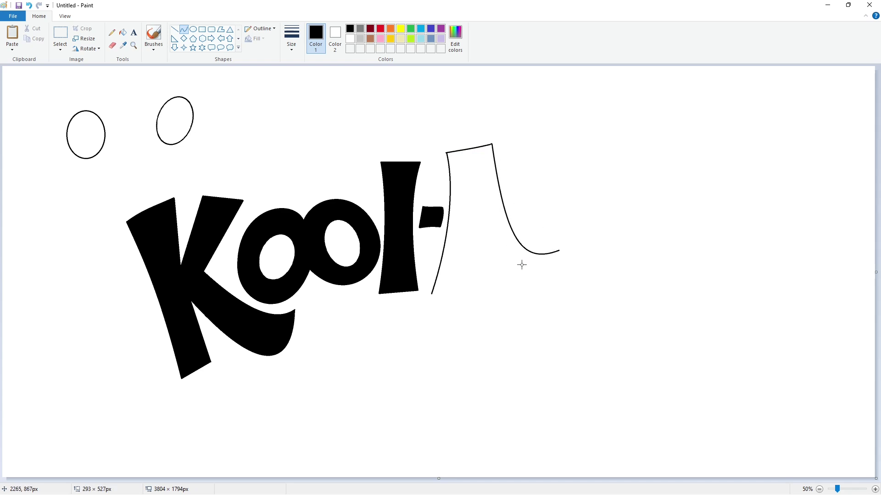
{"action": "key", "text": "ctrl+z"}
Draw the A's right leg as curves sweeping into an upturned hook and add the base of its left leg
{"action": "left_click_drag", "start_coordinate": [492, 144], "coordinate": [560, 249]}
{"action": "mouse_move", "coordinate": [513, 220]}
{"action": "left_mouse_down"}
{"action": "mouse_move", "coordinate": [501, 233]}
{"action": "mouse_move", "coordinate": [525, 270]}
{"action": "mouse_move", "coordinate": [483, 242]}
{"action": "mouse_move", "coordinate": [488, 233]}
{"action": "mouse_move", "coordinate": [543, 282]}
{"action": "mouse_move", "coordinate": [505, 298]}
{"action": "left_mouse_up"}
{"action": "left_click", "coordinate": [580, 293]}
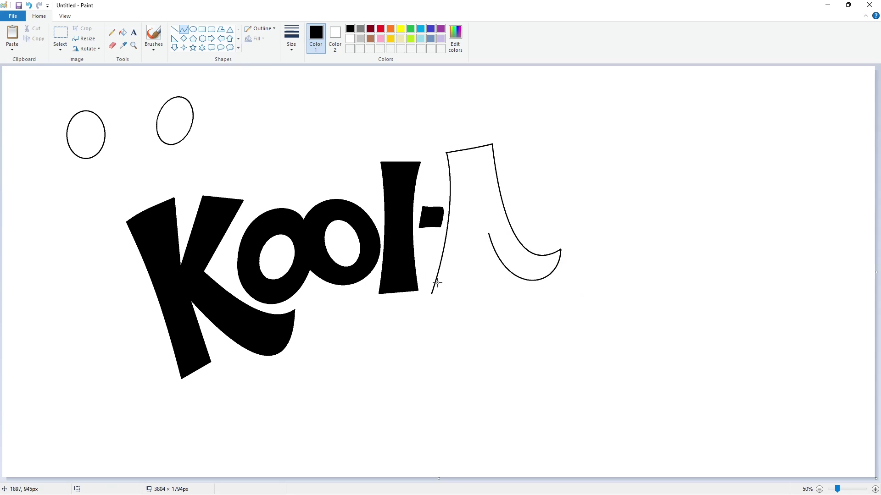
{"action": "left_click", "coordinate": [449, 290]}
{"action": "left_click", "coordinate": [463, 301]}
Draw the A's inner leg edge, crossbar and triangular hole, and fill the letter with black
{"action": "mouse_move", "coordinate": [470, 290]}
{"action": "left_mouse_down"}
{"action": "mouse_move", "coordinate": [472, 236]}
{"action": "mouse_move", "coordinate": [491, 232]}
{"action": "mouse_move", "coordinate": [474, 173]}
{"action": "mouse_move", "coordinate": [483, 205]}
{"action": "left_mouse_up"}
{"action": "left_click", "coordinate": [470, 249]}
{"action": "left_click", "coordinate": [470, 257]}
{"action": "left_click", "coordinate": [457, 256]}
{"action": "left_click", "coordinate": [175, 29]}
{"action": "left_click", "coordinate": [519, 217]}
{"action": "left_click", "coordinate": [123, 32]}
{"action": "left_click", "coordinate": [499, 230]}
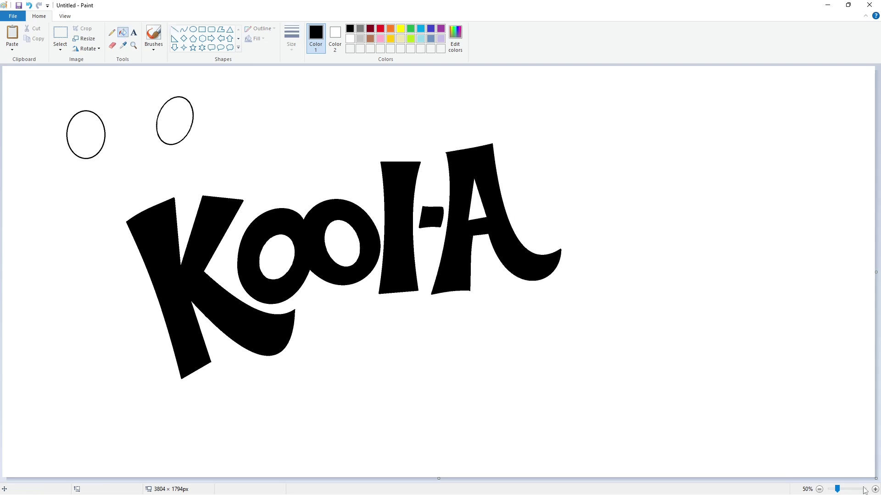
{"action": "left_click", "coordinate": [859, 488]}
{"action": "scroll", "coordinate": [573, 442], "scroll_direction": "down", "scroll_amount": 2}
{"action": "left_click", "coordinate": [174, 29]}
{"action": "left_click", "coordinate": [350, 39]}
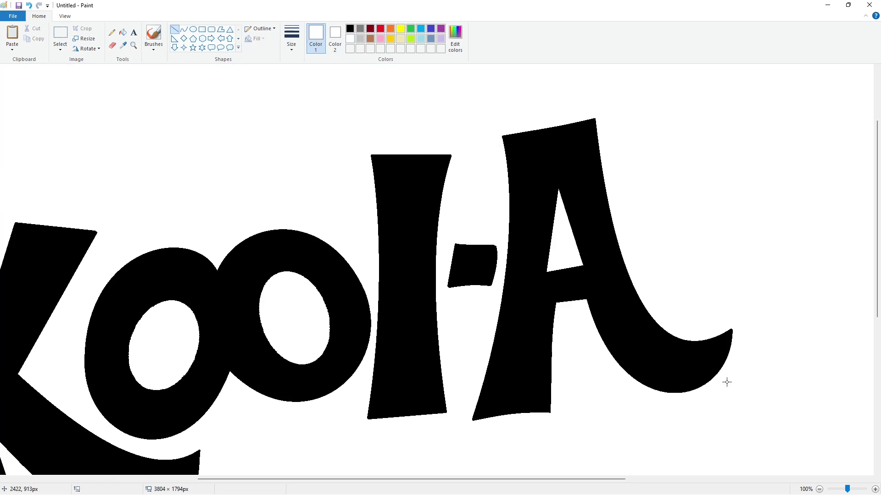
{"action": "left_click", "coordinate": [820, 489]}
Draw the stem of a lowercase i above the A's hook with black curves and fill it with black
{"action": "left_click", "coordinate": [183, 29]}
{"action": "left_click", "coordinate": [350, 29]}
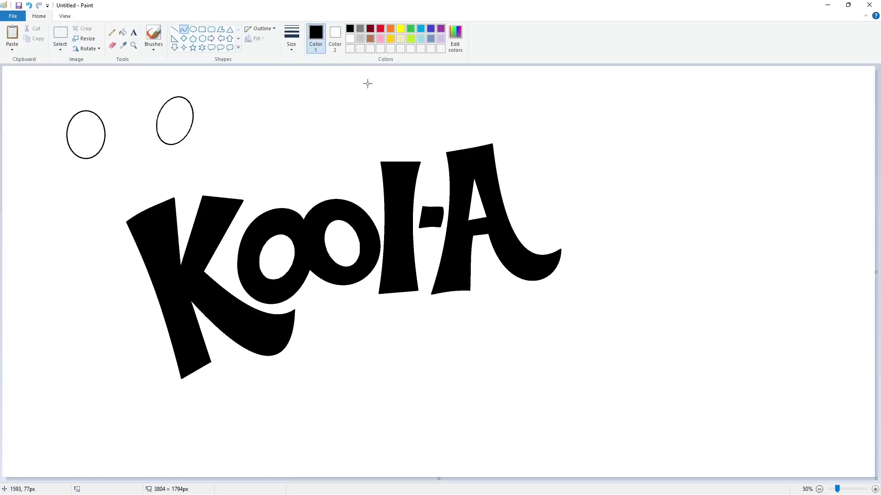
{"action": "mouse_move", "coordinate": [518, 181]}
{"action": "left_mouse_down"}
{"action": "mouse_move", "coordinate": [519, 239]}
{"action": "mouse_move", "coordinate": [521, 218]}
{"action": "left_mouse_up"}
{"action": "left_click", "coordinate": [174, 29]}
{"action": "left_click", "coordinate": [183, 29]}
{"action": "left_click_drag", "start_coordinate": [542, 175], "coordinate": [547, 247]}
{"action": "left_click_drag", "start_coordinate": [545, 211], "coordinate": [508, 226]}
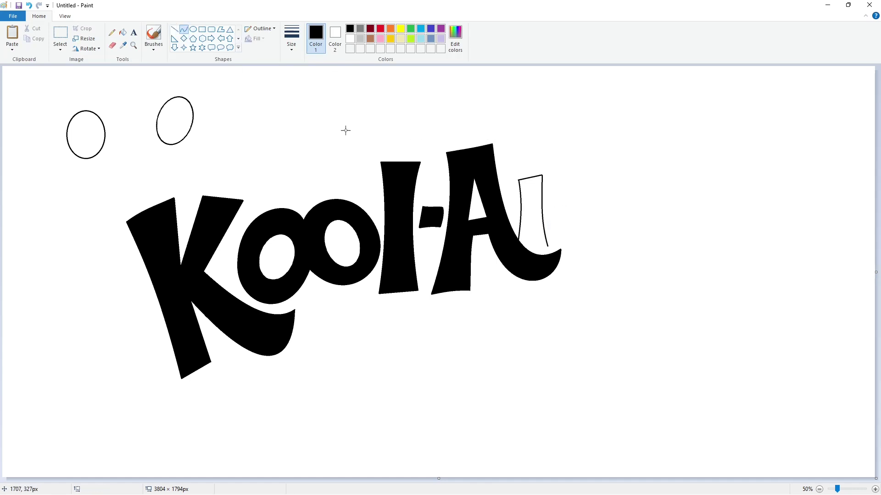
{"action": "left_click", "coordinate": [122, 32]}
{"action": "left_click", "coordinate": [532, 211]}
Draw an ellipse about 143 × 111 px above the i's stem as its dot and fill it with black
{"action": "left_click", "coordinate": [193, 29]}
{"action": "left_click_drag", "start_coordinate": [509, 144], "coordinate": [542, 170]}
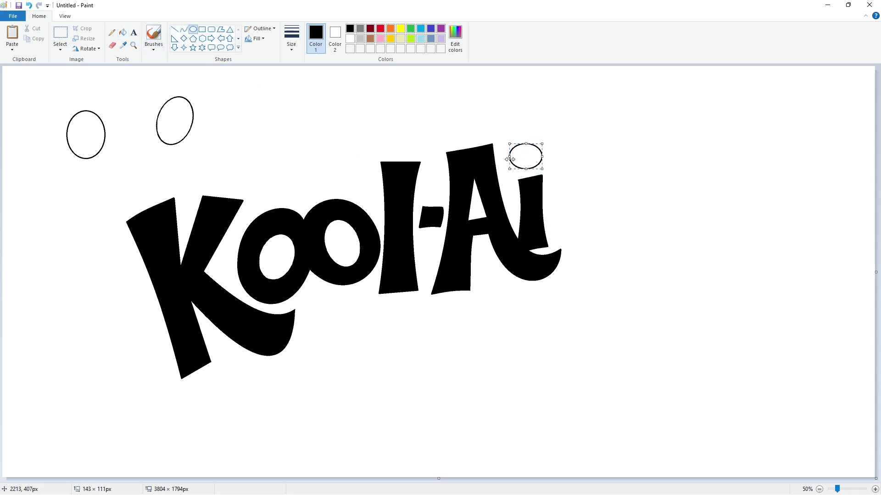
{"action": "left_click", "coordinate": [123, 32]}
{"action": "left_click", "coordinate": [526, 157]}
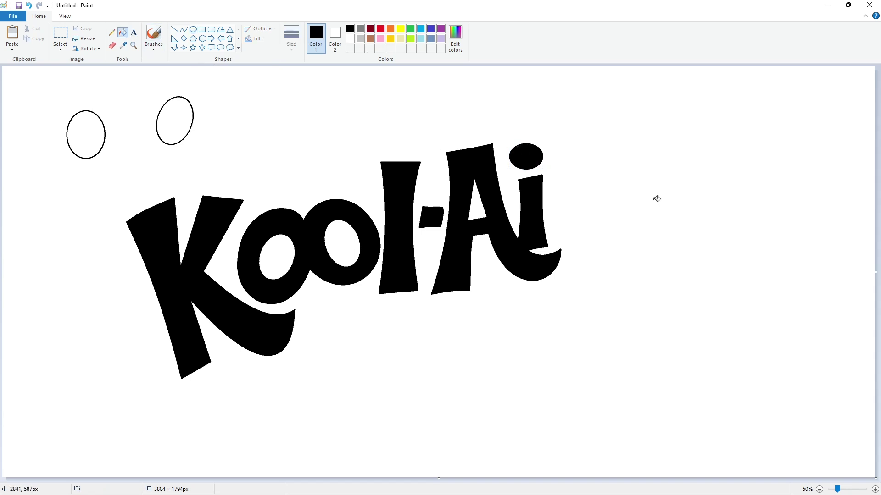
Draw two nested ellipses beside the i to form the bowl and hole of a lowercase d
{"action": "left_click", "coordinate": [193, 29]}
{"action": "left_click_drag", "start_coordinate": [548, 163], "coordinate": [611, 235]}
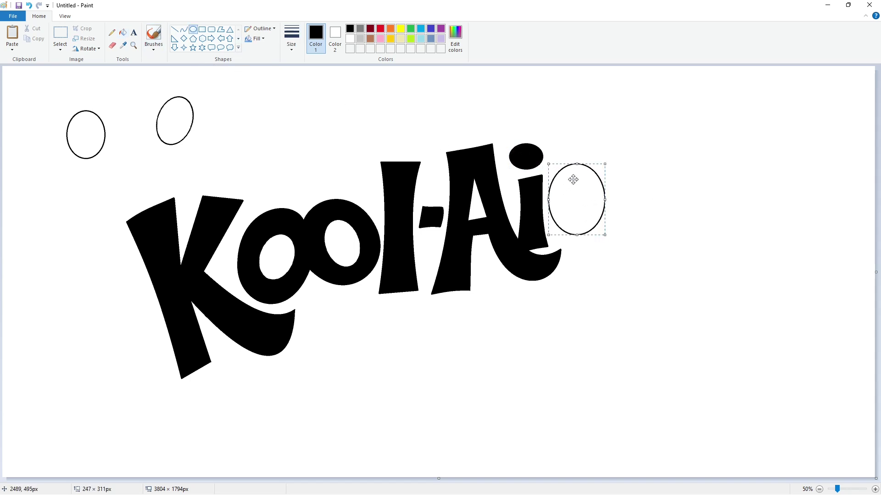
{"action": "left_click_drag", "start_coordinate": [549, 200], "coordinate": [547, 199]}
{"action": "mouse_move", "coordinate": [580, 164]}
{"action": "left_mouse_down"}
{"action": "mouse_move", "coordinate": [586, 212]}
{"action": "mouse_move", "coordinate": [598, 219]}
{"action": "left_mouse_up"}
{"action": "left_click", "coordinate": [647, 193]}
{"action": "mouse_move", "coordinate": [574, 202]}
{"action": "left_mouse_down"}
{"action": "mouse_move", "coordinate": [585, 180]}
{"action": "mouse_move", "coordinate": [599, 199]}
{"action": "left_mouse_up"}
Draw the tall flared stem of the d against its bowl and fill the letter with black
{"action": "left_click", "coordinate": [183, 28]}
{"action": "left_click_drag", "start_coordinate": [577, 119], "coordinate": [590, 166]}
{"action": "mouse_move", "coordinate": [585, 133]}
{"action": "left_mouse_down"}
{"action": "mouse_move", "coordinate": [578, 121]}
{"action": "mouse_move", "coordinate": [606, 112]}
{"action": "left_mouse_up"}
{"action": "left_click_drag", "start_coordinate": [592, 115], "coordinate": [625, 223]}
{"action": "left_click", "coordinate": [642, 113]}
{"action": "left_click_drag", "start_coordinate": [615, 169], "coordinate": [611, 172]}
{"action": "left_click", "coordinate": [174, 29]}
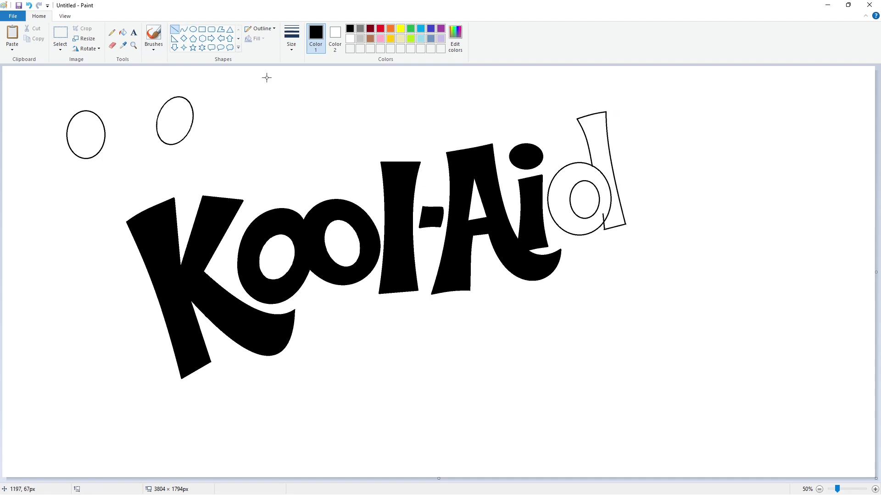
{"action": "left_click", "coordinate": [122, 32]}
{"action": "left_click", "coordinate": [589, 171]}
{"action": "left_click", "coordinate": [612, 186]}
Erase the two spare ellipses above the K by filling them with black and refilling them with white
{"action": "left_click", "coordinate": [875, 489]}
{"action": "left_click_drag", "start_coordinate": [387, 472], "coordinate": [673, 467]}
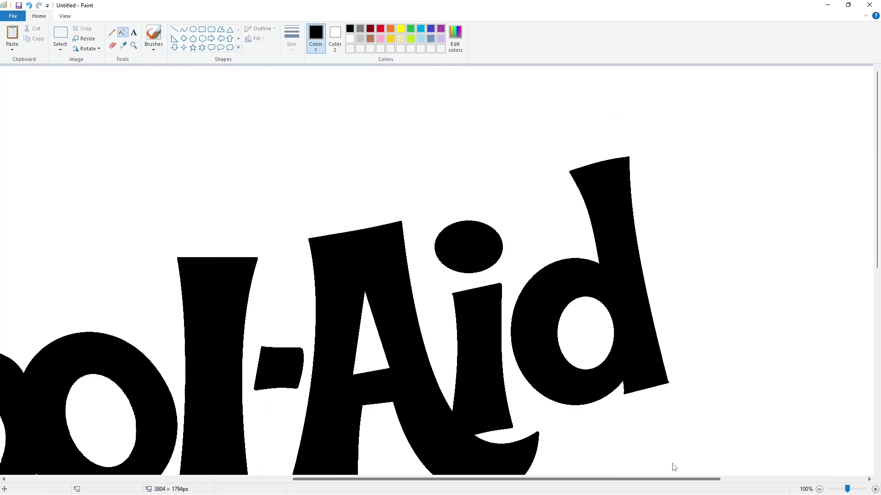
{"action": "left_click", "coordinate": [819, 489]}
{"action": "left_click", "coordinate": [170, 116]}
{"action": "left_click", "coordinate": [86, 135]}
{"action": "left_click", "coordinate": [350, 39]}
{"action": "left_click", "coordinate": [169, 117]}
{"action": "left_click", "coordinate": [86, 134]}
Copy the finished lettering, widen the canvas to 7264 px and paste the copy into the added area
{"action": "left_click", "coordinate": [60, 33]}
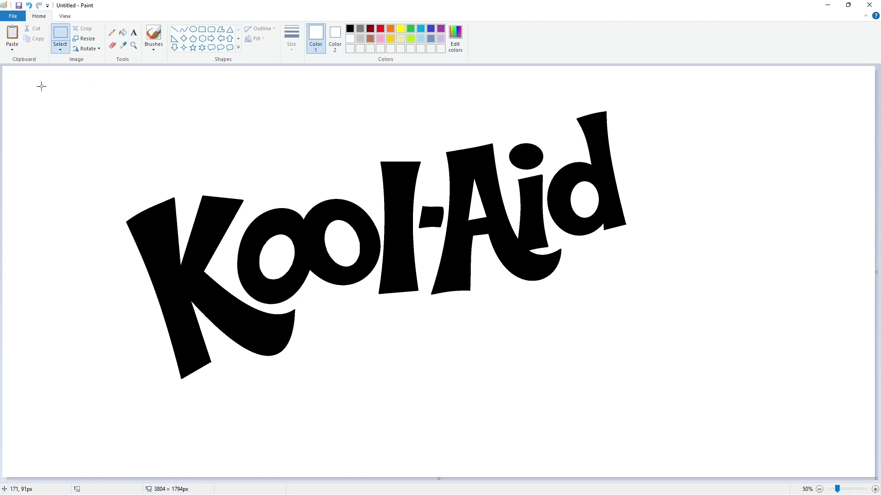
{"action": "left_click_drag", "start_coordinate": [731, 415], "coordinate": [732, 416]}
{"action": "left_click", "coordinate": [758, 390]}
{"action": "left_click", "coordinate": [819, 489]}
{"action": "left_click_drag", "start_coordinate": [440, 169], "coordinate": [836, 170]}
{"action": "left_click", "coordinate": [875, 489]}
{"action": "left_click_drag", "start_coordinate": [395, 479], "coordinate": [801, 477]}
{"action": "key", "text": "ctrl+v"}
{"action": "left_click_drag", "start_coordinate": [344, 256], "coordinate": [378, 263]}
{"action": "left_click", "coordinate": [749, 362]}
Recolor all the letters, the hyphen and the i's dot of the original Kool-Aid lettering with purple fill
{"action": "left_click_drag", "start_coordinate": [631, 479], "coordinate": [224, 478]}
{"action": "left_click", "coordinate": [441, 28]}
{"action": "left_click", "coordinate": [123, 32]}
{"action": "left_click", "coordinate": [196, 215]}
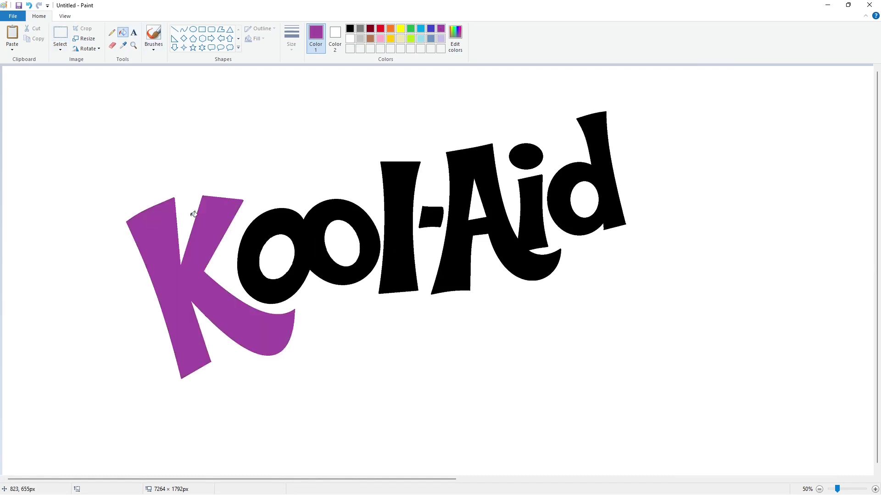
{"action": "left_click", "coordinate": [253, 244]}
{"action": "left_click", "coordinate": [529, 219]}
{"action": "left_click", "coordinate": [527, 155]}
{"action": "left_click", "coordinate": [610, 192]}
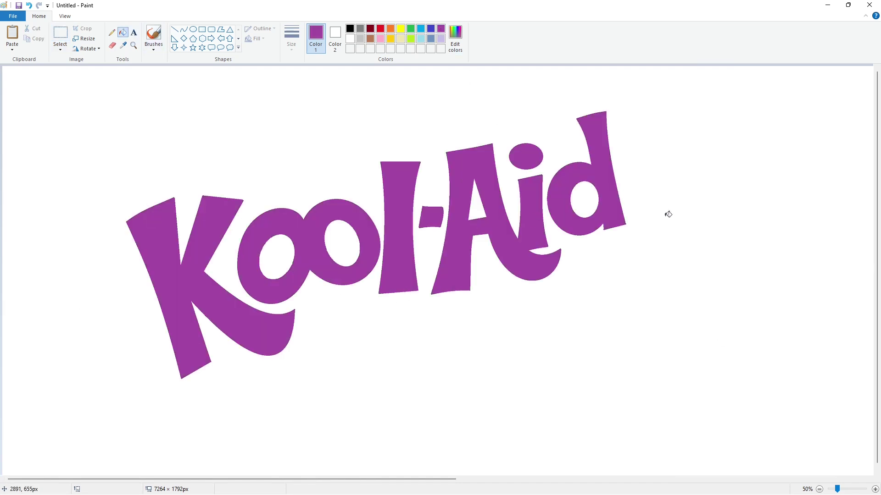
Set the Line tool to black and shorten the canvas height to 1726 px
{"action": "left_click", "coordinate": [175, 29]}
{"action": "left_click", "coordinate": [350, 29]}
{"action": "scroll", "coordinate": [181, 224], "scroll_direction": "down", "scroll_amount": 1}
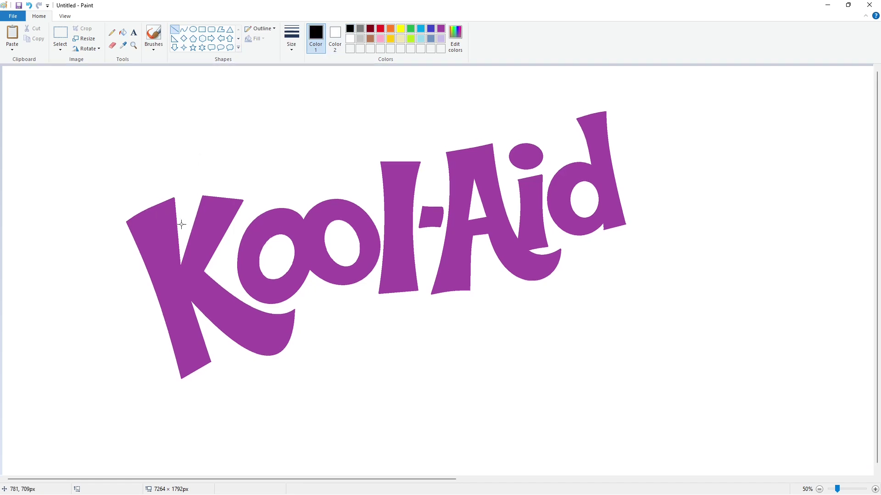
{"action": "left_click_drag", "start_coordinate": [835, 474], "coordinate": [835, 459]}
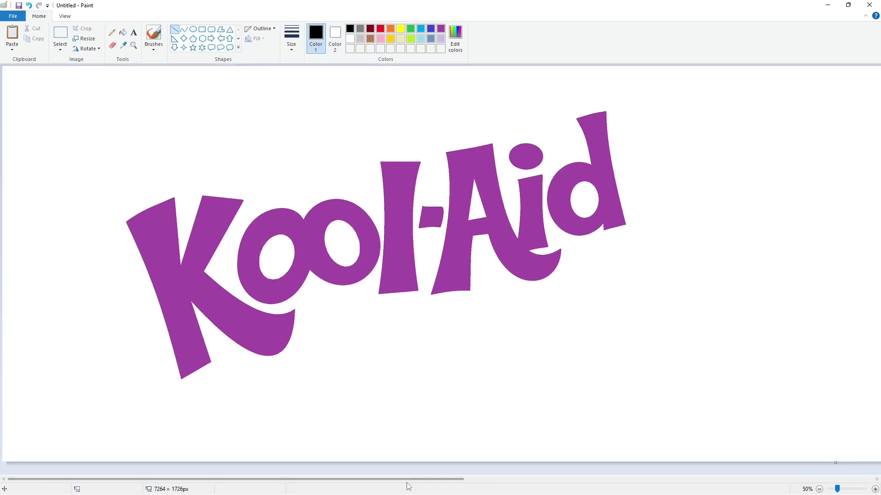
Draw the K's black drop-shadow outline along its outer edge, foot and tail with curves and lines
{"action": "left_click", "coordinate": [183, 29]}
{"action": "left_click_drag", "start_coordinate": [125, 224], "coordinate": [182, 387]}
{"action": "left_click_drag", "start_coordinate": [144, 277], "coordinate": [146, 277]}
{"action": "left_click_drag", "start_coordinate": [162, 326], "coordinate": [165, 326]}
{"action": "left_click", "coordinate": [174, 29]}
{"action": "mouse_move", "coordinate": [181, 387]}
{"action": "left_mouse_down"}
{"action": "mouse_move", "coordinate": [216, 366]}
{"action": "mouse_move", "coordinate": [200, 324]}
{"action": "mouse_move", "coordinate": [298, 309]}
{"action": "left_mouse_up"}
{"action": "left_click", "coordinate": [184, 30]}
{"action": "mouse_move", "coordinate": [250, 321]}
{"action": "left_mouse_down"}
{"action": "mouse_move", "coordinate": [264, 351]}
{"action": "mouse_move", "coordinate": [300, 372]}
{"action": "left_mouse_up"}
{"action": "left_click", "coordinate": [174, 30]}
{"action": "left_click", "coordinate": [331, 309]}
Outline the shadow along the K's upper stem and arm, and fill all of the K's shadow areas with black
{"action": "left_click_drag", "start_coordinate": [178, 197], "coordinate": [184, 273]}
{"action": "left_click", "coordinate": [248, 201]}
{"action": "left_click_drag", "start_coordinate": [249, 201], "coordinate": [206, 274]}
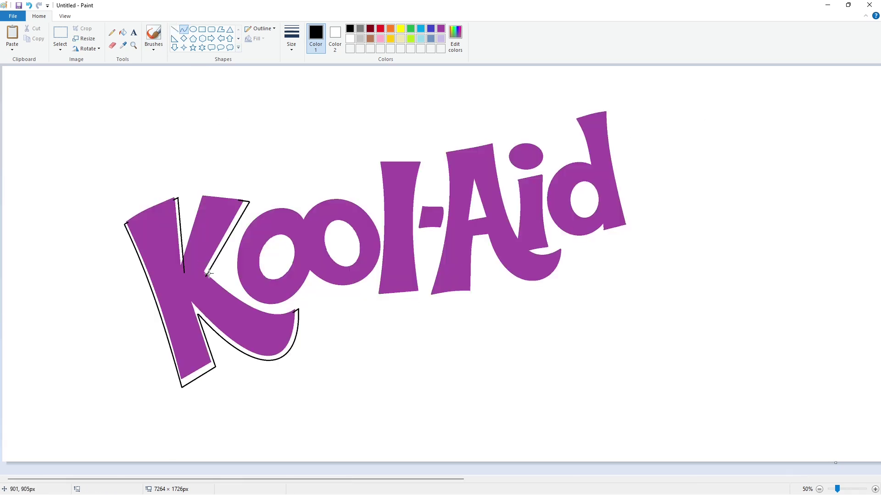
{"action": "left_click_drag", "start_coordinate": [206, 274], "coordinate": [237, 301]}
{"action": "left_click", "coordinate": [123, 33]}
{"action": "left_click", "coordinate": [182, 232]}
{"action": "left_click", "coordinate": [212, 276]}
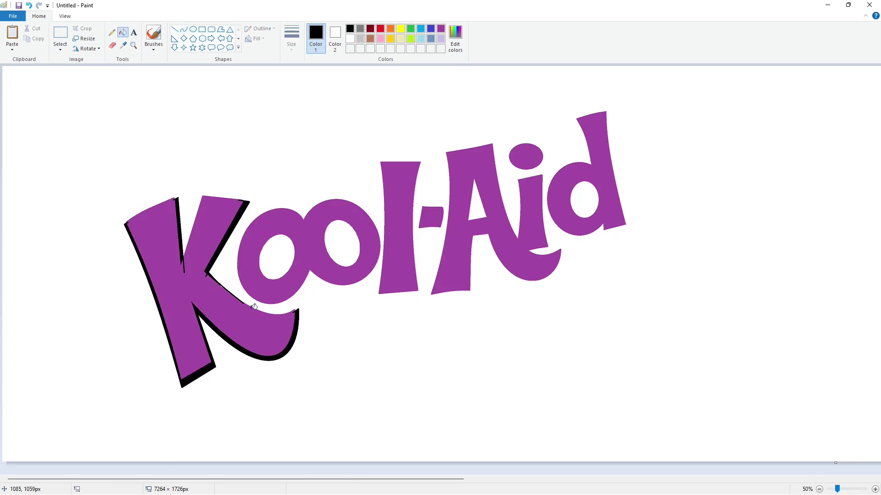
Draw curved shadow edges beneath the two o's and inside their holes, and fill them with black
{"action": "left_click", "coordinate": [184, 29]}
{"action": "mouse_move", "coordinate": [310, 272]}
{"action": "left_mouse_down"}
{"action": "mouse_move", "coordinate": [244, 289]}
{"action": "mouse_move", "coordinate": [261, 299]}
{"action": "mouse_move", "coordinate": [261, 321]}
{"action": "mouse_move", "coordinate": [379, 229]}
{"action": "left_mouse_up"}
{"action": "left_click_drag", "start_coordinate": [349, 282], "coordinate": [343, 298]}
{"action": "left_click_drag", "start_coordinate": [397, 275], "coordinate": [419, 272]}
{"action": "left_click_drag", "start_coordinate": [294, 246], "coordinate": [261, 238]}
{"action": "left_click", "coordinate": [261, 237]}
{"action": "left_click_drag", "start_coordinate": [324, 244], "coordinate": [339, 212]}
{"action": "left_click", "coordinate": [122, 30]}
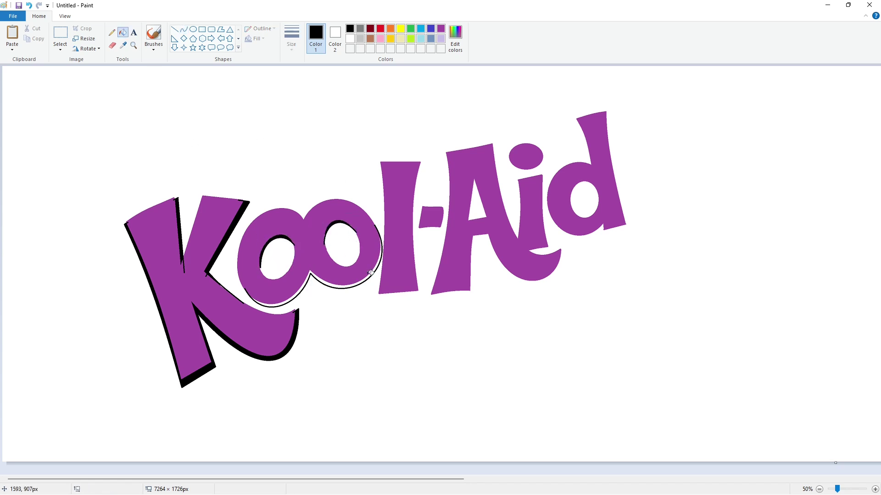
{"action": "left_click", "coordinate": [371, 272]}
Outline a shadow along the right side and base of the l and fill it with black
{"action": "left_click", "coordinate": [174, 30]}
{"action": "left_click", "coordinate": [183, 30]}
{"action": "left_click_drag", "start_coordinate": [423, 162], "coordinate": [421, 297]}
{"action": "left_click_drag", "start_coordinate": [420, 230], "coordinate": [414, 220]}
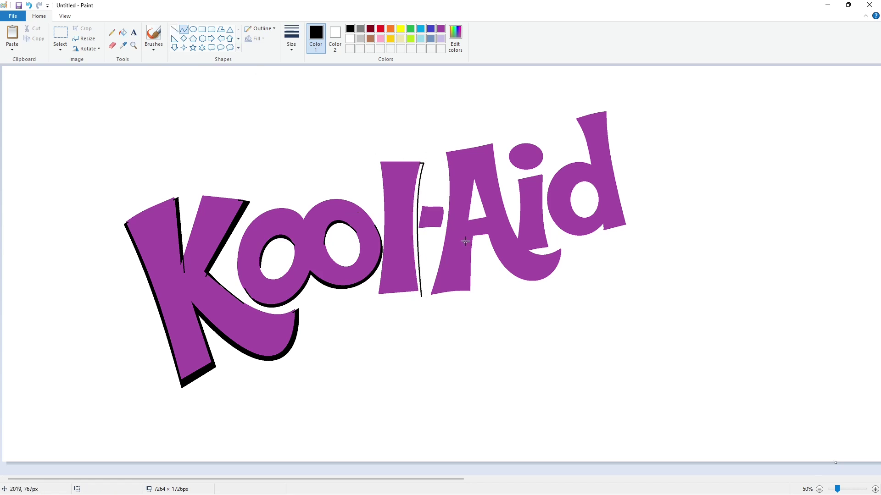
{"action": "left_click", "coordinate": [175, 30]}
{"action": "left_click", "coordinate": [122, 32]}
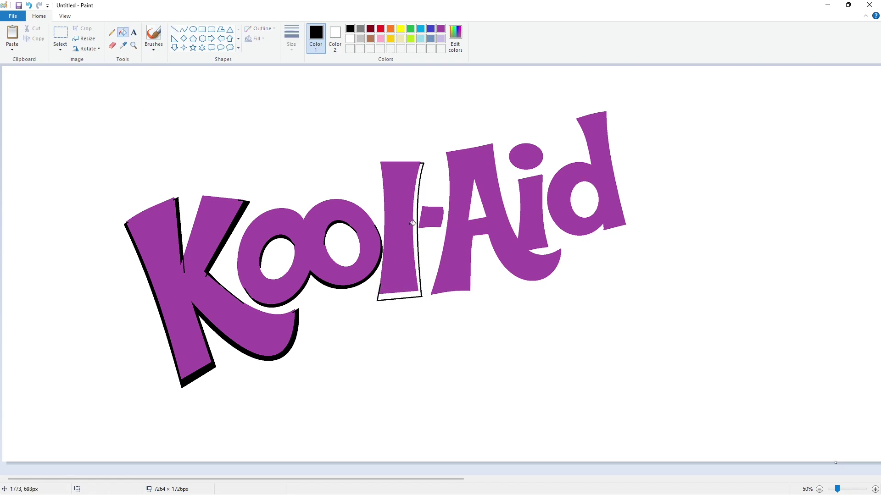
{"action": "left_click", "coordinate": [417, 225]}
Outline a shadow along the hyphen's right and lower edges and fill it with black
{"action": "left_click", "coordinate": [174, 30]}
{"action": "left_click", "coordinate": [183, 29]}
{"action": "left_click_drag", "start_coordinate": [445, 226], "coordinate": [436, 234]}
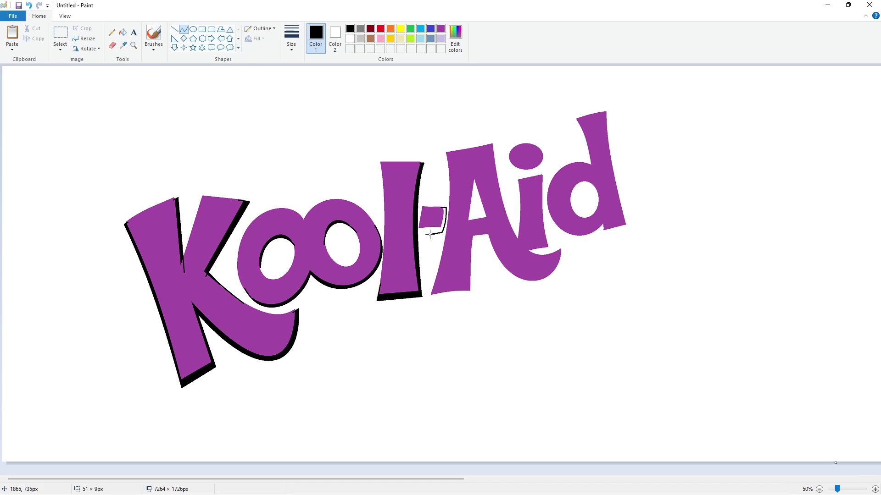
{"action": "left_click", "coordinate": [175, 29]}
{"action": "left_click_drag", "start_coordinate": [422, 224], "coordinate": [421, 224]}
{"action": "left_click", "coordinate": [123, 33]}
{"action": "left_click", "coordinate": [424, 230]}
Draw the shadow outline along the A's upper sides, top edge and triangular inner opening
{"action": "left_click", "coordinate": [176, 31]}
{"action": "mouse_move", "coordinate": [449, 153]}
{"action": "left_mouse_down"}
{"action": "mouse_move", "coordinate": [445, 210]}
{"action": "mouse_move", "coordinate": [485, 225]}
{"action": "left_mouse_up"}
{"action": "left_click", "coordinate": [183, 29]}
{"action": "left_click", "coordinate": [174, 29]}
{"action": "left_click", "coordinate": [183, 29]}
{"action": "left_click_drag", "start_coordinate": [495, 144], "coordinate": [505, 208]}
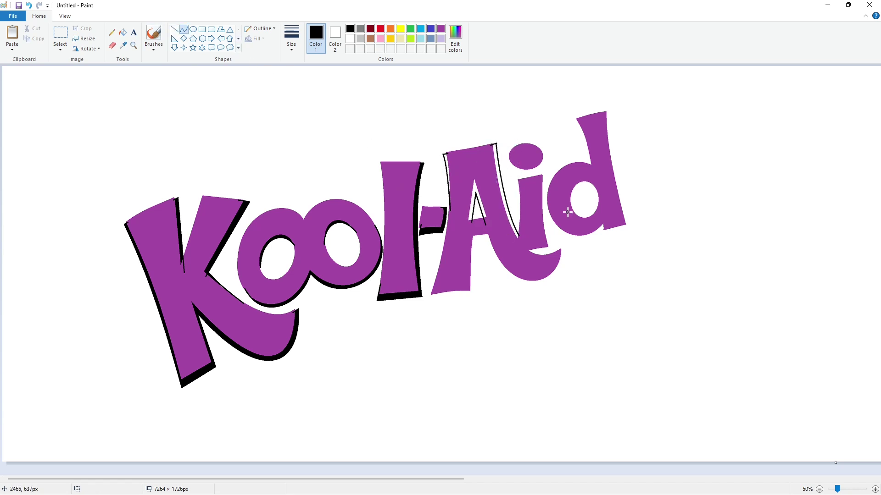
Draw the shadow outline under the A's left leg, crossbar and curved tail, closing it at the tail's tip
{"action": "left_click", "coordinate": [174, 28]}
{"action": "mouse_move", "coordinate": [434, 291]}
{"action": "left_mouse_down"}
{"action": "mouse_move", "coordinate": [472, 295]}
{"action": "mouse_move", "coordinate": [476, 248]}
{"action": "mouse_move", "coordinate": [487, 240]}
{"action": "mouse_move", "coordinate": [564, 248]}
{"action": "mouse_move", "coordinate": [503, 299]}
{"action": "mouse_move", "coordinate": [567, 301]}
{"action": "left_mouse_up"}
{"action": "left_click", "coordinate": [183, 29]}
{"action": "left_click", "coordinate": [174, 30]}
{"action": "left_click", "coordinate": [509, 238]}
{"action": "left_click", "coordinate": [183, 29]}
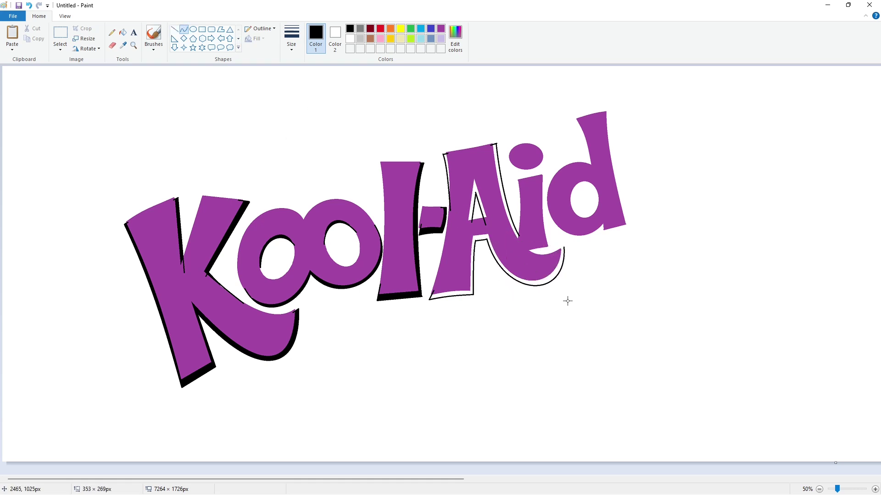
{"action": "left_click", "coordinate": [174, 29]}
{"action": "left_click_drag", "start_coordinate": [559, 251], "coordinate": [564, 247]}
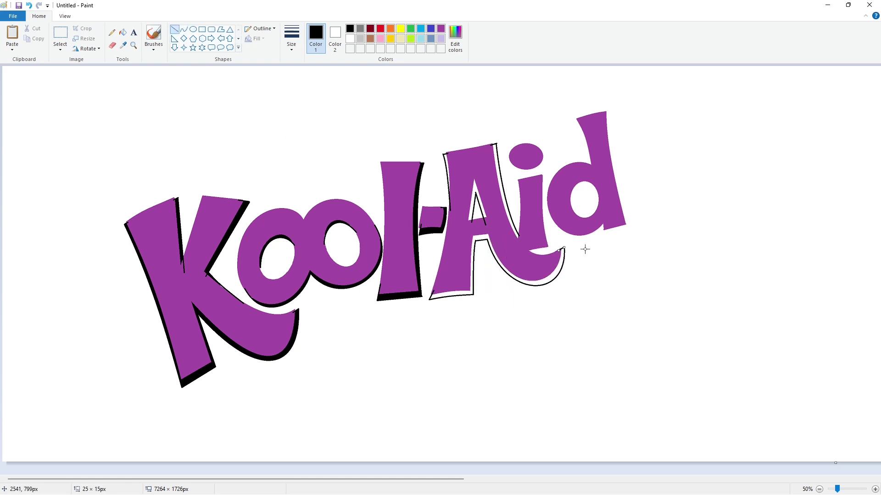
Outline the shadow around the i's stem with black lines and curves, redoing its left curve
{"action": "left_click", "coordinate": [521, 188]}
{"action": "left_click", "coordinate": [183, 29]}
{"action": "left_click_drag", "start_coordinate": [518, 182], "coordinate": [518, 237]}
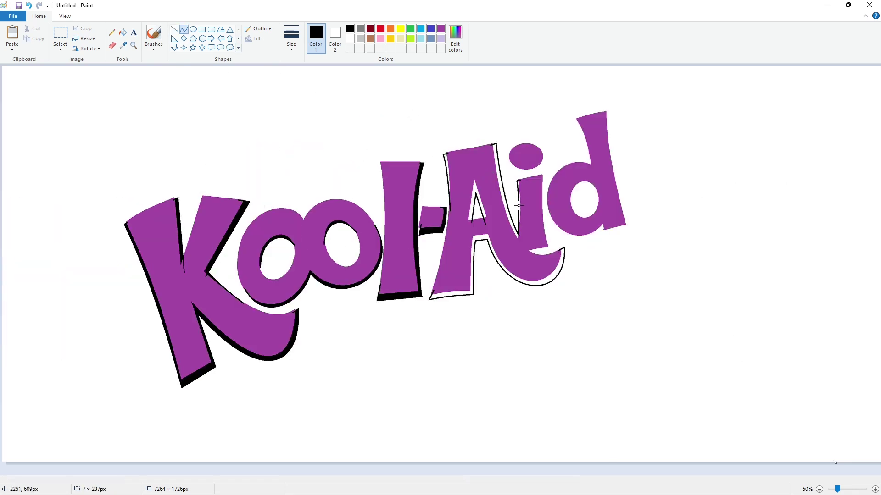
{"action": "key", "text": "ctrl+z"}
{"action": "left_click_drag", "start_coordinate": [515, 196], "coordinate": [519, 233]}
{"action": "left_click", "coordinate": [175, 29]}
{"action": "left_click_drag", "start_coordinate": [540, 176], "coordinate": [553, 251]}
{"action": "left_click", "coordinate": [183, 29]}
{"action": "left_click", "coordinate": [543, 218]}
{"action": "left_click", "coordinate": [543, 211]}
{"action": "left_click", "coordinate": [174, 30]}
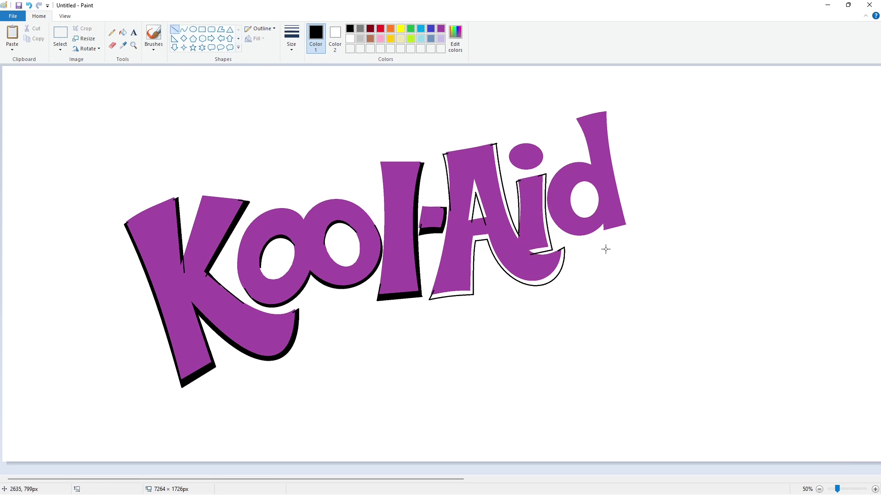
Fill the outlined shadow areas of the A and the i's stem with black
{"action": "left_click", "coordinate": [122, 33]}
{"action": "left_click", "coordinate": [448, 174]}
{"action": "left_click", "coordinate": [499, 165]}
{"action": "left_click", "coordinate": [473, 207]}
{"action": "left_click", "coordinate": [466, 293]}
{"action": "left_click", "coordinate": [515, 183]}
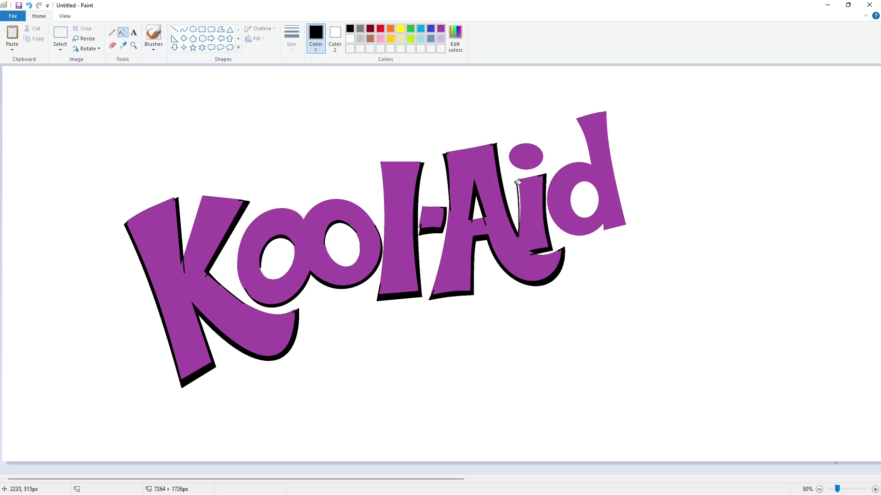
Draw a slightly offset black ellipse around the i's dot and fill its shadow with black
{"action": "left_click", "coordinate": [193, 29]}
{"action": "mouse_move", "coordinate": [509, 151]}
{"action": "left_mouse_down"}
{"action": "mouse_move", "coordinate": [549, 177]}
{"action": "mouse_move", "coordinate": [537, 158]}
{"action": "left_mouse_up"}
{"action": "left_click", "coordinate": [123, 32]}
{"action": "left_click", "coordinate": [540, 166]}
Draw an offset ellipse inside the d's hole and fill the shadow gap with black
{"action": "left_click", "coordinate": [193, 30]}
{"action": "left_click_drag", "start_coordinate": [578, 187], "coordinate": [603, 222]}
{"action": "mouse_move", "coordinate": [591, 209]}
{"action": "left_mouse_down"}
{"action": "mouse_move", "coordinate": [586, 185]}
{"action": "mouse_move", "coordinate": [574, 204]}
{"action": "left_mouse_up"}
{"action": "left_click", "coordinate": [123, 32]}
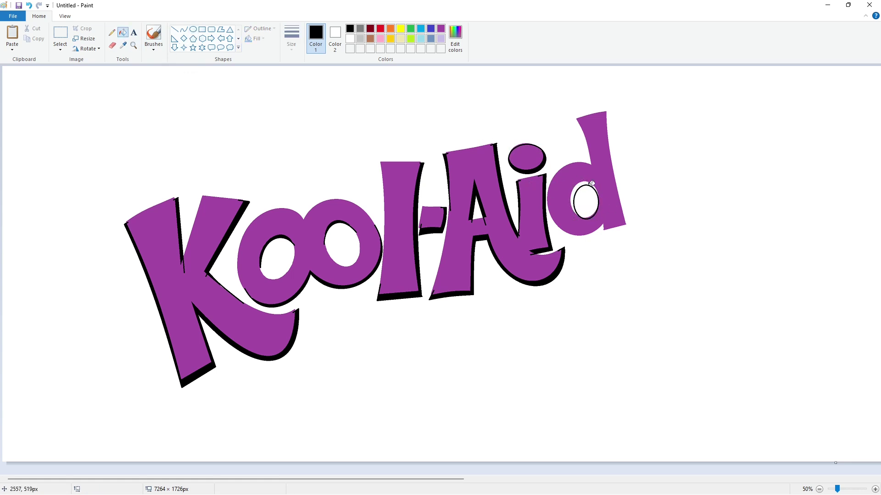
Outline the shadow along the upper left edge of the d's stem and fill it with black
{"action": "left_click", "coordinate": [175, 29]}
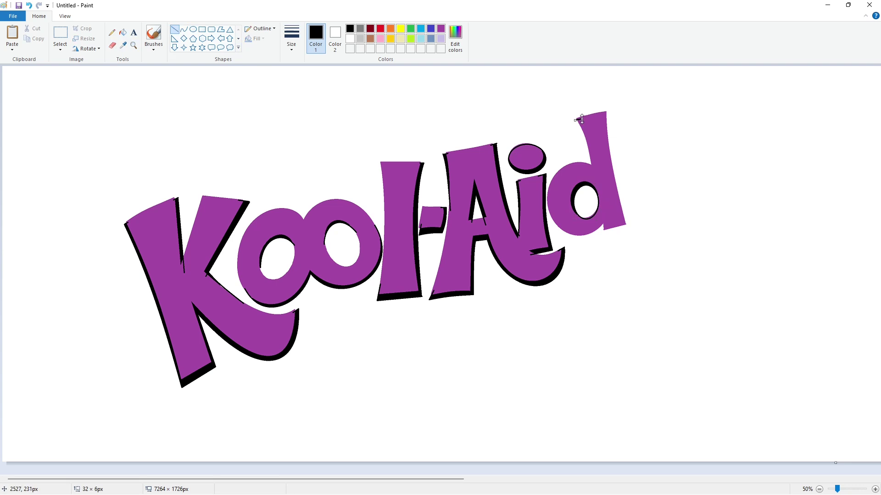
{"action": "left_click", "coordinate": [183, 29]}
{"action": "mouse_move", "coordinate": [575, 120]}
{"action": "left_mouse_down"}
{"action": "mouse_move", "coordinate": [590, 165]}
{"action": "mouse_move", "coordinate": [584, 141]}
{"action": "left_mouse_up"}
{"action": "left_click", "coordinate": [584, 141]}
{"action": "left_click", "coordinate": [122, 33]}
{"action": "left_click", "coordinate": [585, 134]}
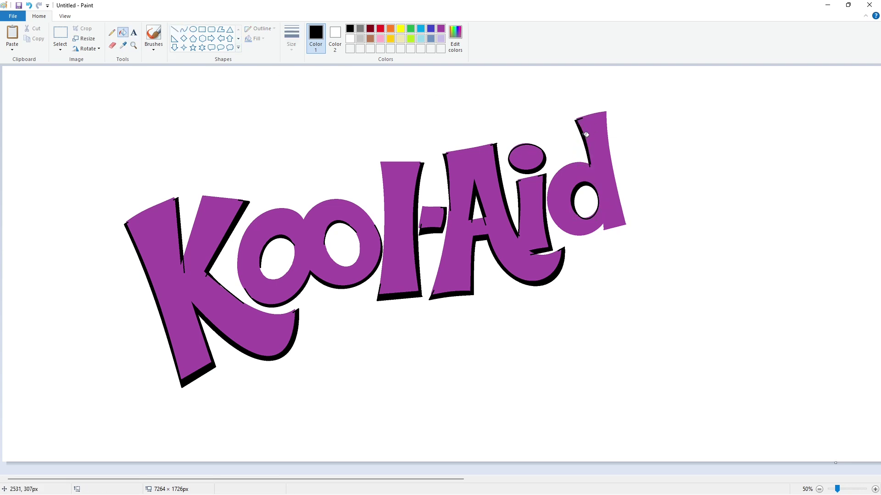
Outline the shadow along the d's right side, base and bowl, and fill it with black
{"action": "left_click", "coordinate": [174, 29]}
{"action": "left_click", "coordinate": [184, 29]}
{"action": "left_click_drag", "start_coordinate": [608, 112], "coordinate": [631, 228]}
{"action": "left_click_drag", "start_coordinate": [619, 184], "coordinate": [614, 183]}
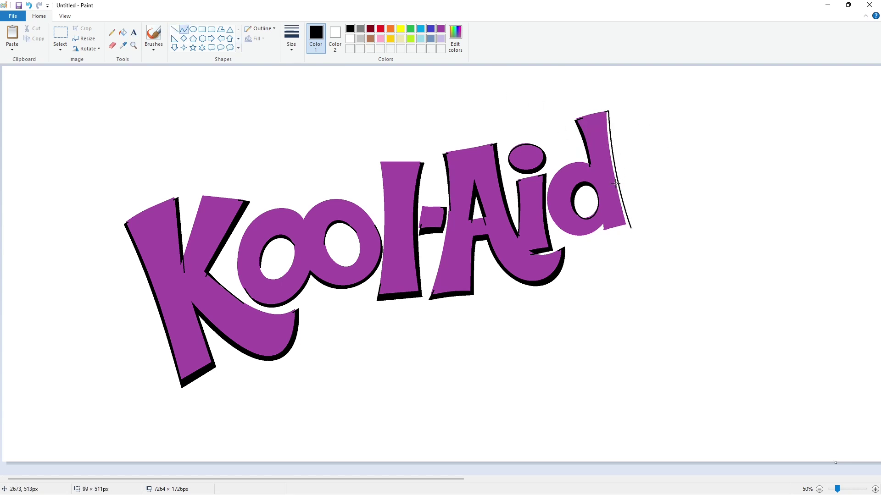
{"action": "left_click", "coordinate": [174, 30]}
{"action": "left_click_drag", "start_coordinate": [631, 229], "coordinate": [602, 236]}
{"action": "left_click", "coordinate": [184, 29]}
{"action": "mouse_move", "coordinate": [601, 230]}
{"action": "left_mouse_down"}
{"action": "mouse_move", "coordinate": [548, 207]}
{"action": "mouse_move", "coordinate": [584, 234]}
{"action": "mouse_move", "coordinate": [581, 250]}
{"action": "left_mouse_up"}
{"action": "left_click_drag", "start_coordinate": [556, 236], "coordinate": [555, 239]}
{"action": "left_click", "coordinate": [123, 32]}
{"action": "left_click", "coordinate": [627, 226]}
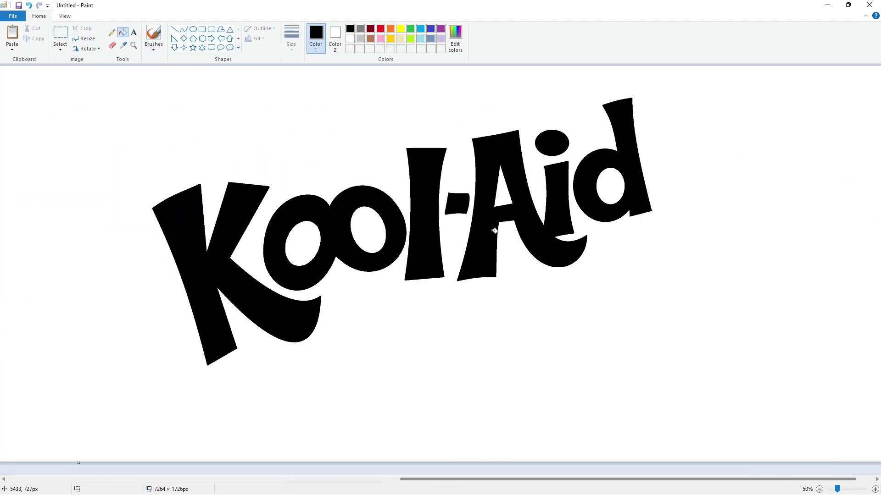
Recolor all letters, the hyphen and the i's dot of the copied black lettering with indigo fill
{"action": "left_click", "coordinate": [441, 29]}
{"action": "left_click", "coordinate": [431, 29]}
{"action": "left_click", "coordinate": [192, 257]}
{"action": "left_click", "coordinate": [424, 215]}
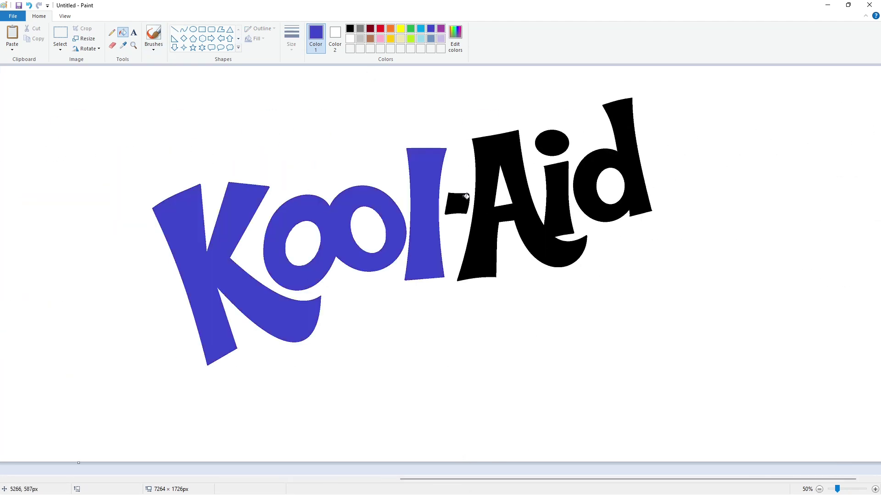
{"action": "left_click", "coordinate": [455, 201]}
{"action": "left_click", "coordinate": [485, 184]}
{"action": "left_click", "coordinate": [552, 144]}
{"action": "left_click", "coordinate": [586, 179]}
Cut the indigo lettering and paste it over the purple lettering, aligned so the black shadow shows around it
{"action": "left_click", "coordinate": [60, 33]}
{"action": "mouse_move", "coordinate": [34, 79]}
{"action": "left_mouse_down"}
{"action": "mouse_move", "coordinate": [568, 405]}
{"action": "mouse_move", "coordinate": [753, 387]}
{"action": "left_mouse_up"}
{"action": "left_click_drag", "start_coordinate": [576, 479], "coordinate": [180, 483]}
{"action": "left_click", "coordinate": [875, 490]}
{"action": "scroll", "coordinate": [388, 463], "scroll_direction": "down", "scroll_amount": 3}
{"action": "key", "text": "ctrl+x"}
{"action": "key", "text": "ctrl+v"}
{"action": "left_click_drag", "start_coordinate": [437, 335], "coordinate": [442, 293]}
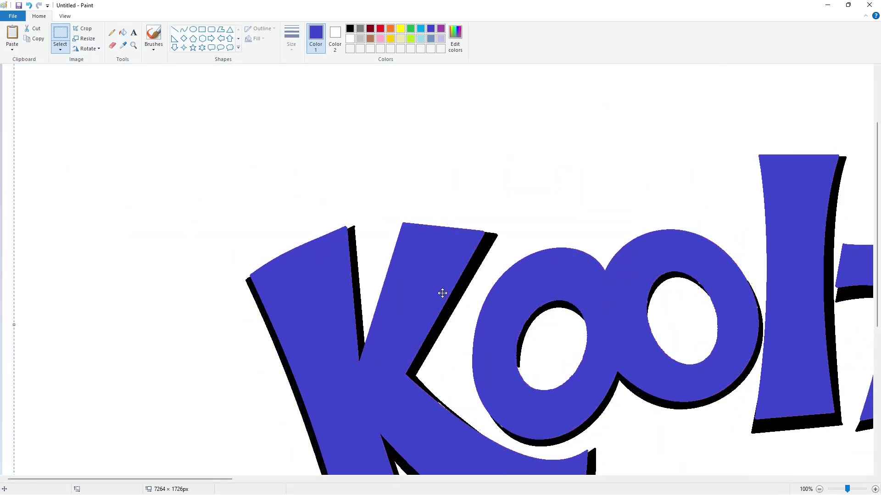
{"action": "scroll", "coordinate": [436, 321], "scroll_direction": "down", "scroll_amount": 4}
{"action": "left_click", "coordinate": [494, 455]}
{"action": "left_click_drag", "start_coordinate": [229, 480], "coordinate": [186, 449]}
{"action": "scroll", "coordinate": [440, 430], "scroll_direction": "up", "scroll_amount": 6}
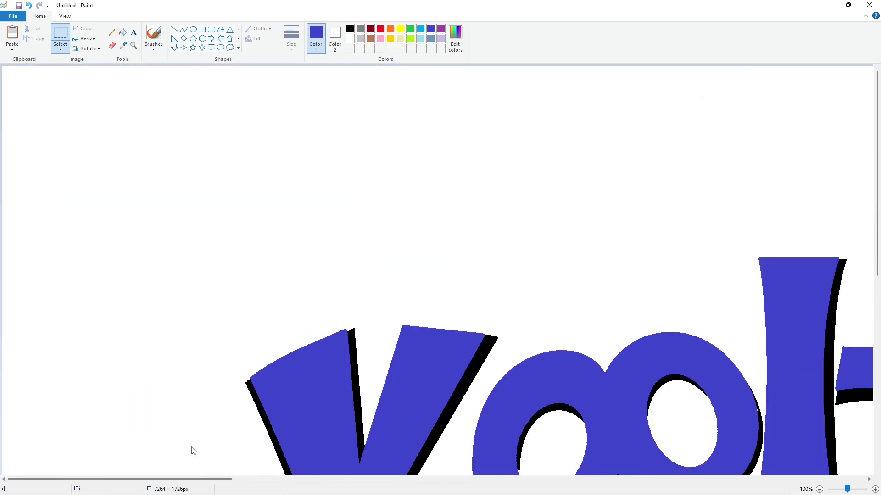
{"action": "left_click", "coordinate": [819, 489]}
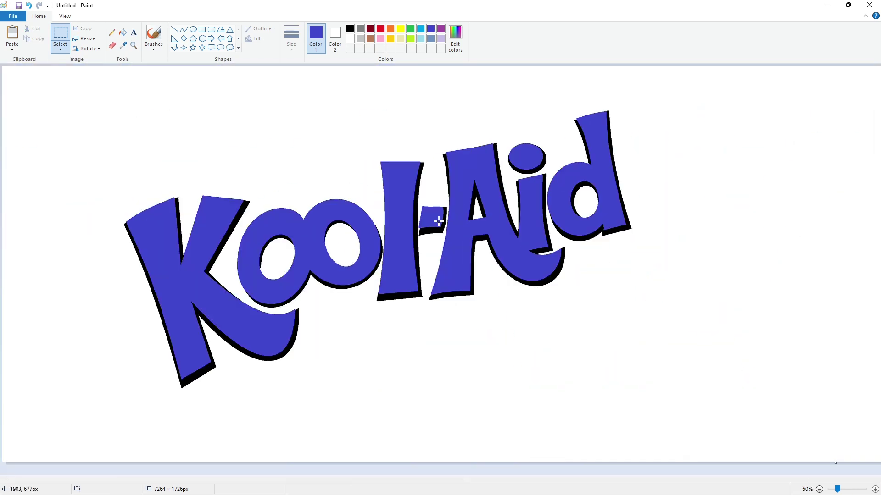
Touch up gaps in the letters' shadow edges with short black lines at 100% zoom
{"action": "left_click", "coordinate": [875, 489]}
{"action": "left_click", "coordinate": [174, 29]}
{"action": "left_click", "coordinate": [350, 29]}
{"action": "left_click_drag", "start_coordinate": [519, 261], "coordinate": [521, 277]}
{"action": "left_click", "coordinate": [507, 427]}
{"action": "left_click_drag", "start_coordinate": [434, 297], "coordinate": [453, 313]}
{"action": "scroll", "coordinate": [457, 411], "scroll_direction": "right", "scroll_amount": 10}
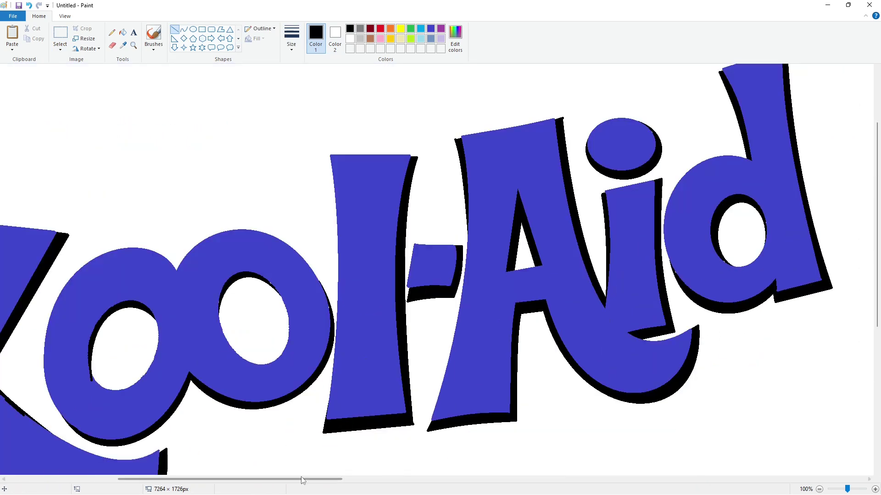
Paste the indigo lettering again and align it over the existing letters to cover the touch-up strokes
{"action": "left_click_drag", "start_coordinate": [317, 479], "coordinate": [211, 479]}
{"action": "key", "text": "ctrl+v"}
{"action": "left_click_drag", "start_coordinate": [499, 381], "coordinate": [491, 334]}
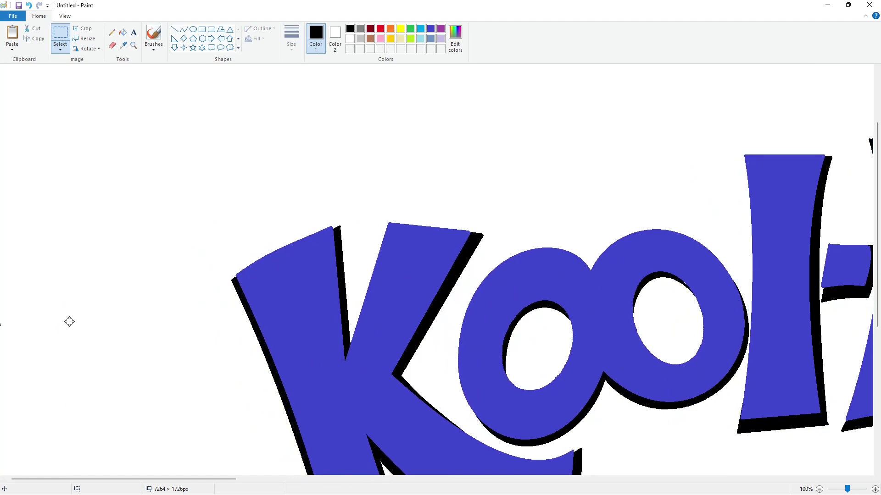
{"action": "scroll", "coordinate": [241, 430], "scroll_direction": "down", "scroll_amount": 4}
{"action": "scroll", "coordinate": [324, 191], "scroll_direction": "up", "scroll_amount": 6}
{"action": "left_click", "coordinate": [819, 490]}
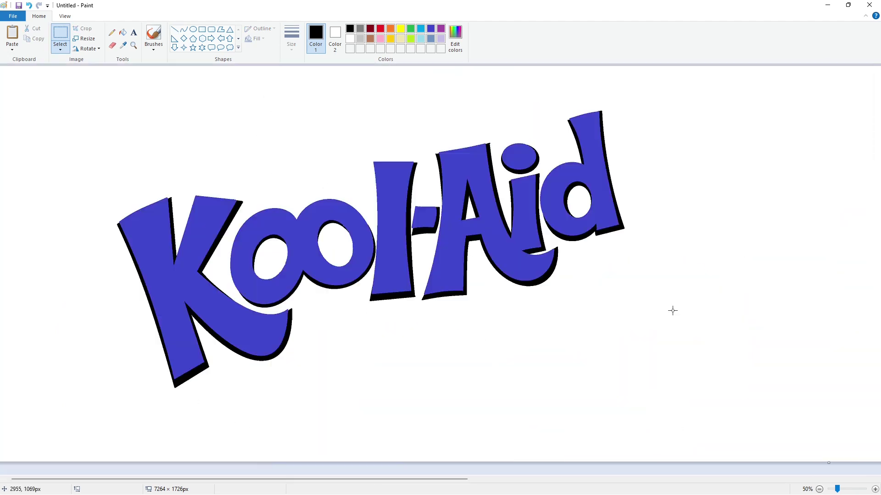
Draw an outer black border around the K's top left corner, left side and foot with curves and lines
{"action": "left_click", "coordinate": [184, 29]}
{"action": "left_click", "coordinate": [145, 199]}
{"action": "mouse_move", "coordinate": [181, 186]}
{"action": "left_mouse_down"}
{"action": "mouse_move", "coordinate": [115, 218]}
{"action": "mouse_move", "coordinate": [151, 382]}
{"action": "mouse_move", "coordinate": [203, 411]}
{"action": "mouse_move", "coordinate": [246, 385]}
{"action": "mouse_move", "coordinate": [234, 351]}
{"action": "mouse_move", "coordinate": [328, 332]}
{"action": "mouse_move", "coordinate": [336, 375]}
{"action": "mouse_move", "coordinate": [353, 383]}
{"action": "left_mouse_up"}
{"action": "left_click", "coordinate": [143, 199]}
{"action": "left_click", "coordinate": [243, 170]}
{"action": "left_click", "coordinate": [150, 295]}
{"action": "left_click", "coordinate": [150, 296]}
{"action": "left_click", "coordinate": [231, 318]}
{"action": "left_click", "coordinate": [175, 29]}
{"action": "left_click", "coordinate": [265, 390]}
Continue the outer border beneath the lettering from the K's tail past the A's tail toward the d
{"action": "left_click", "coordinate": [183, 29]}
{"action": "mouse_move", "coordinate": [328, 334]}
{"action": "left_mouse_down"}
{"action": "mouse_move", "coordinate": [492, 321]}
{"action": "mouse_move", "coordinate": [596, 267]}
{"action": "mouse_move", "coordinate": [559, 309]}
{"action": "mouse_move", "coordinate": [633, 314]}
{"action": "left_mouse_up"}
{"action": "left_click", "coordinate": [175, 31]}
{"action": "left_click", "coordinate": [183, 30]}
{"action": "left_click", "coordinate": [174, 29]}
Draw the outer border up the d's right side, across its top and over the i's dot
{"action": "mouse_move", "coordinate": [596, 267]}
{"action": "left_mouse_down"}
{"action": "mouse_move", "coordinate": [652, 255]}
{"action": "mouse_move", "coordinate": [637, 122]}
{"action": "left_mouse_up"}
{"action": "left_click", "coordinate": [183, 29]}
{"action": "left_click_drag", "start_coordinate": [644, 193], "coordinate": [639, 171]}
{"action": "left_click", "coordinate": [174, 29]}
{"action": "mouse_move", "coordinate": [635, 122]}
{"action": "left_mouse_down"}
{"action": "mouse_move", "coordinate": [608, 104]}
{"action": "mouse_move", "coordinate": [580, 159]}
{"action": "mouse_move", "coordinate": [578, 134]}
{"action": "mouse_move", "coordinate": [510, 141]}
{"action": "mouse_move", "coordinate": [529, 133]}
{"action": "left_mouse_up"}
{"action": "left_click", "coordinate": [183, 29]}
{"action": "left_click", "coordinate": [629, 158]}
{"action": "left_click", "coordinate": [175, 29]}
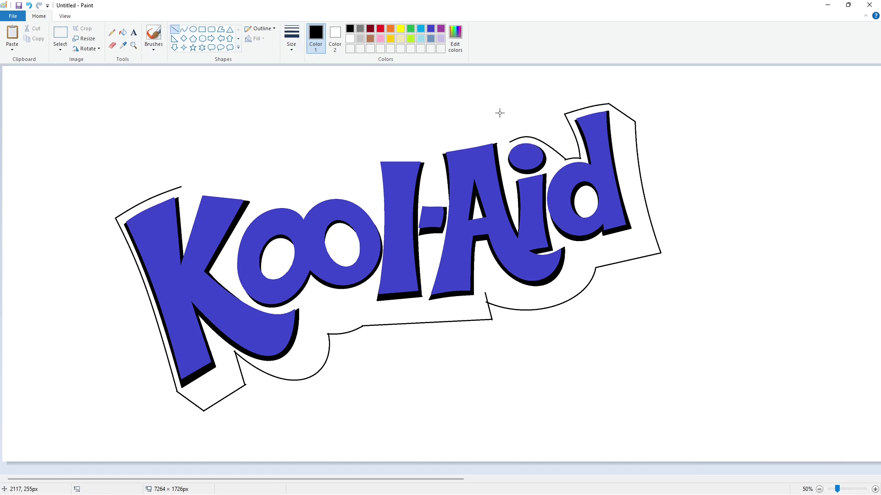
Complete the outer border over the tops of the A, the l, the two o's and the K
{"action": "left_click", "coordinate": [184, 30]}
{"action": "left_click_drag", "start_coordinate": [498, 134], "coordinate": [375, 155]}
{"action": "left_click", "coordinate": [174, 29]}
{"action": "left_click", "coordinate": [184, 29]}
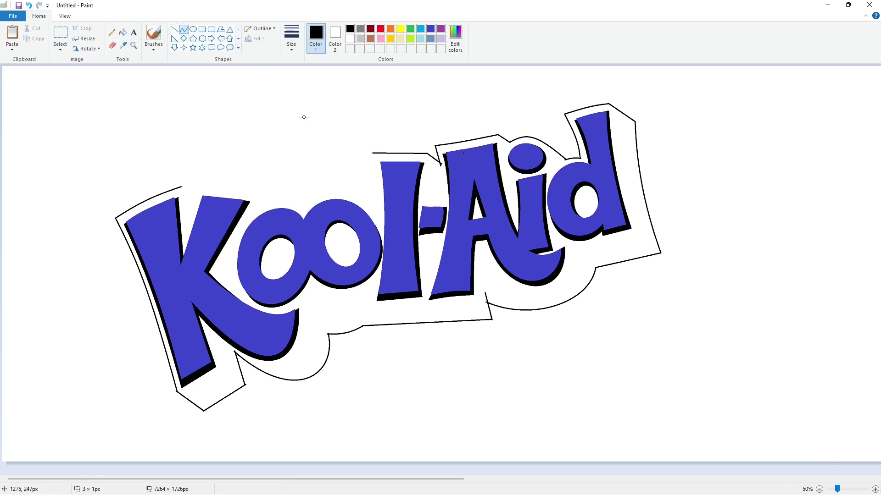
{"action": "mouse_move", "coordinate": [372, 153]}
{"action": "left_mouse_down"}
{"action": "mouse_move", "coordinate": [376, 214]}
{"action": "mouse_move", "coordinate": [300, 208]}
{"action": "mouse_move", "coordinate": [325, 191]}
{"action": "mouse_move", "coordinate": [270, 202]}
{"action": "mouse_move", "coordinate": [197, 187]}
{"action": "mouse_move", "coordinate": [194, 197]}
{"action": "left_mouse_up"}
{"action": "left_click", "coordinate": [325, 191]}
{"action": "left_click", "coordinate": [175, 30]}
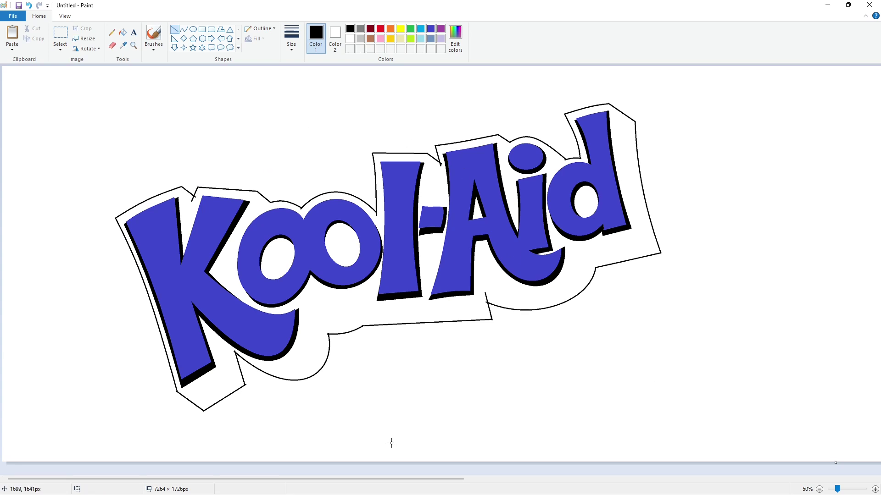
Resize the canvas to 3800 × 1792 px around the wordmark
{"action": "left_click", "coordinate": [819, 490]}
{"action": "left_click_drag", "start_coordinate": [836, 165], "coordinate": [388, 179]}
{"action": "left_click", "coordinate": [875, 490]}
{"action": "left_click_drag", "start_coordinate": [773, 465], "coordinate": [874, 478]}
Fill the area inside the outer border, the openings of the letters and the black border line itself with purple
{"action": "left_click", "coordinate": [123, 32]}
{"action": "left_click", "coordinate": [440, 28]}
{"action": "left_click", "coordinate": [502, 206]}
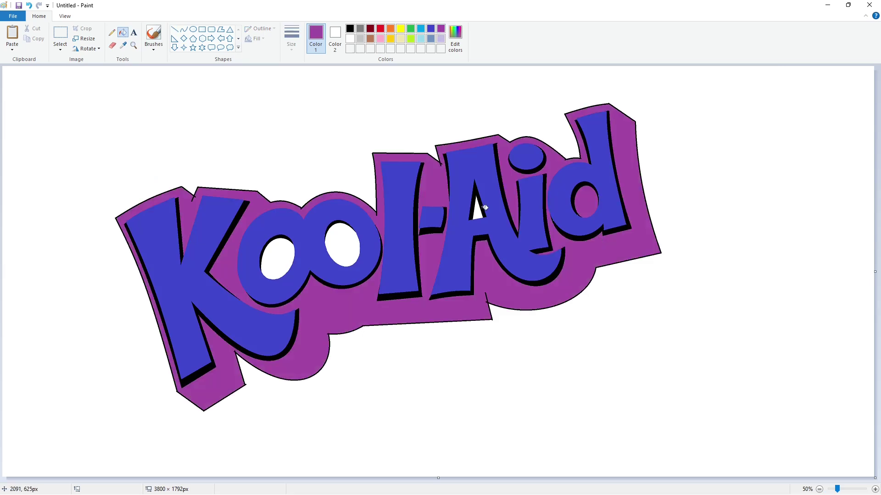
{"action": "left_click", "coordinate": [477, 208]}
{"action": "left_click", "coordinate": [342, 244]}
{"action": "left_click", "coordinate": [283, 250]}
{"action": "left_click", "coordinate": [645, 198]}
Trim the stray tips at the backing's corners below the K and the A with short white lines
{"action": "left_click", "coordinate": [875, 490]}
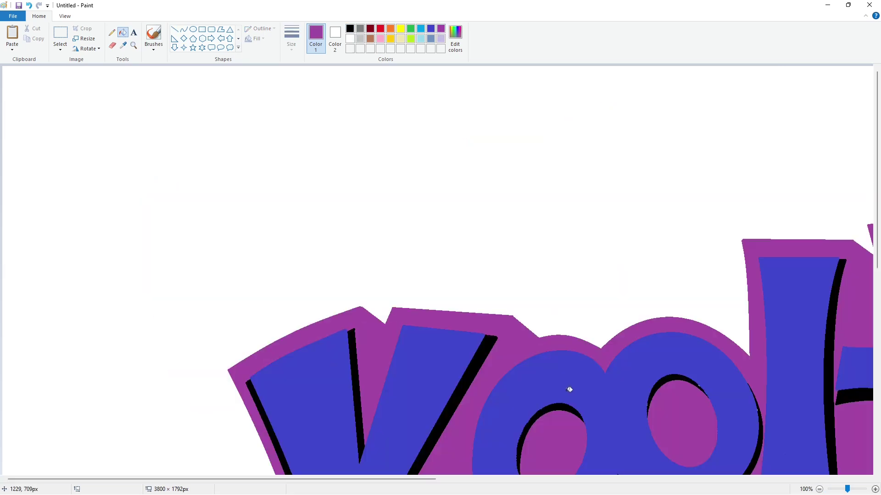
{"action": "scroll", "coordinate": [568, 390], "scroll_direction": "down", "scroll_amount": 5}
{"action": "left_click", "coordinate": [350, 39]}
{"action": "left_click", "coordinate": [175, 29]}
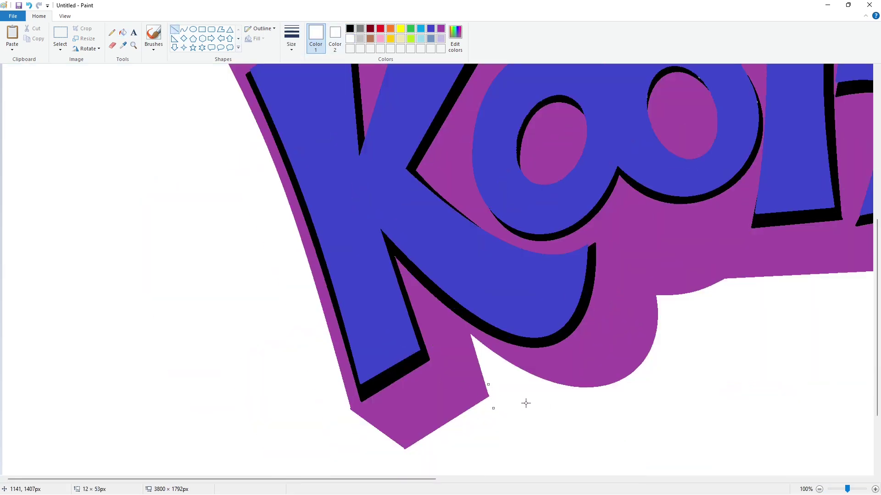
{"action": "left_click_drag", "start_coordinate": [349, 413], "coordinate": [343, 399]}
{"action": "left_click", "coordinate": [400, 450]}
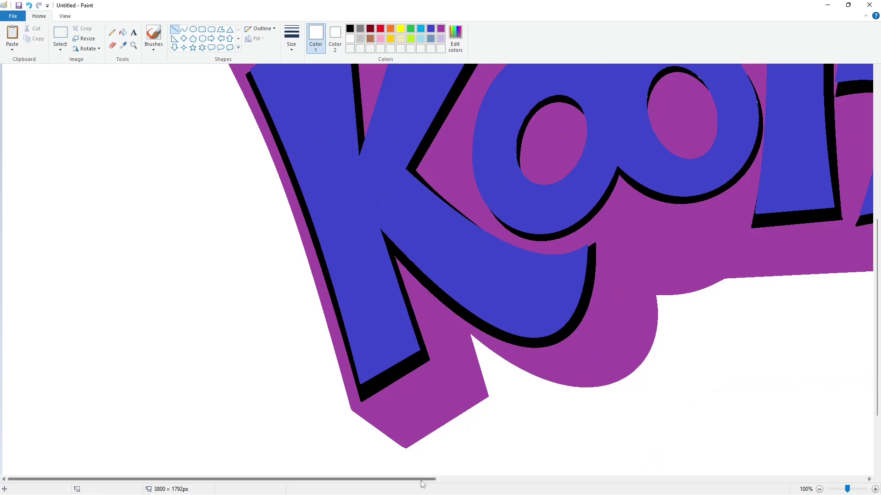
{"action": "left_click_drag", "start_coordinate": [419, 479], "coordinate": [655, 480]}
{"action": "left_click", "coordinate": [494, 269]}
{"action": "scroll", "coordinate": [646, 347], "scroll_direction": "up", "scroll_amount": 3}
{"action": "scroll", "coordinate": [646, 347], "scroll_direction": "up", "scroll_amount": 3}
{"action": "left_click_drag", "start_coordinate": [429, 479], "coordinate": [290, 479]}
Create two custom colours based on the turquoise swatch: a bright light blue and a darker medium blue
{"action": "left_click", "coordinate": [819, 490]}
{"action": "left_click", "coordinate": [420, 31]}
{"action": "left_click", "coordinate": [454, 45]}
{"action": "left_click", "coordinate": [356, 313]}
{"action": "left_click_drag", "start_coordinate": [538, 234], "coordinate": [540, 252]}
{"action": "left_click", "coordinate": [421, 31]}
{"action": "left_click", "coordinate": [453, 46]}
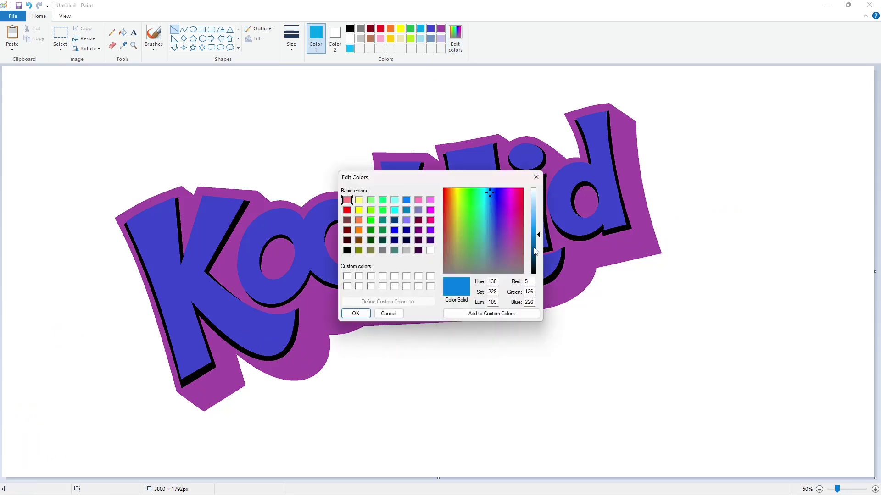
{"action": "left_click", "coordinate": [355, 314]}
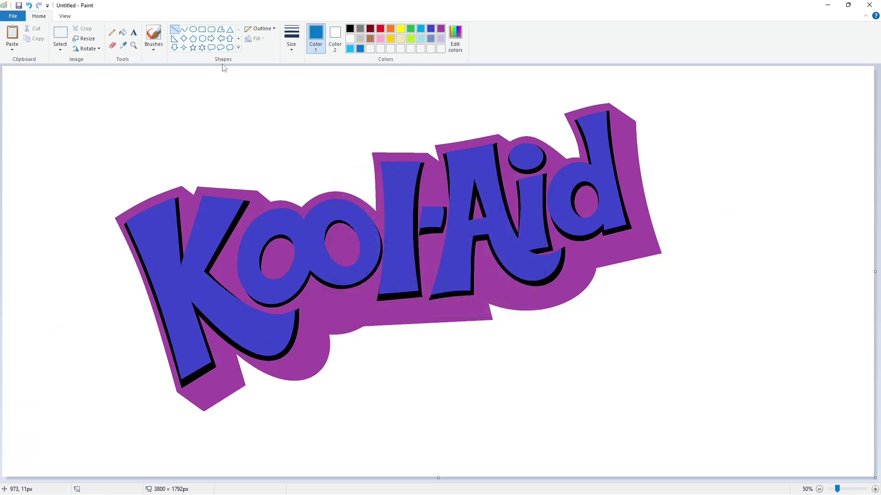
Darken the custom blue to red 4, green 106, blue 189 and fill the purple backing and letter openings with it
{"action": "left_click", "coordinate": [124, 33]}
{"action": "left_click", "coordinate": [360, 306]}
{"action": "left_click", "coordinate": [455, 40]}
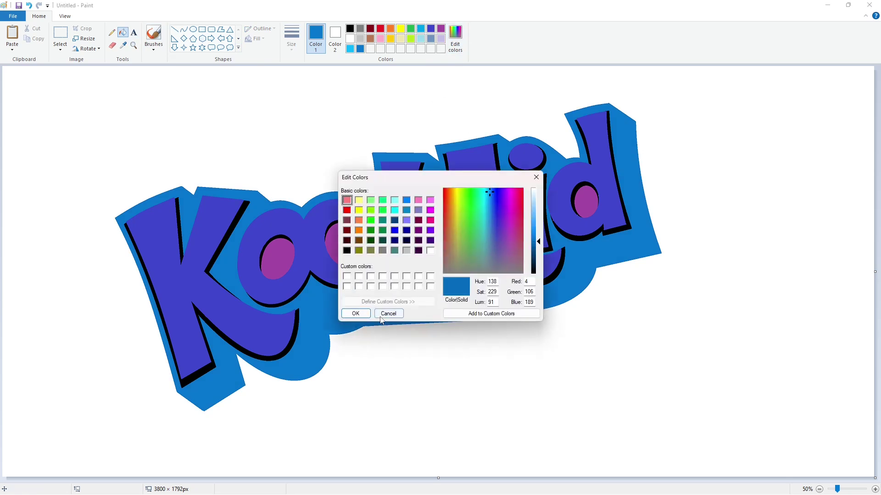
{"action": "left_click", "coordinate": [356, 313]}
{"action": "left_click", "coordinate": [277, 257]}
{"action": "left_click", "coordinate": [343, 243]}
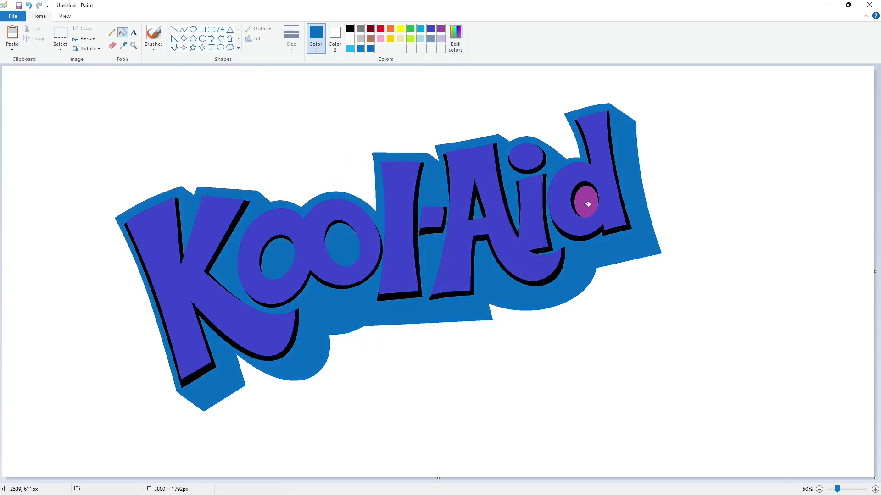
Recolour the K's black shadows with the custom light blue
{"action": "left_click", "coordinate": [350, 48]}
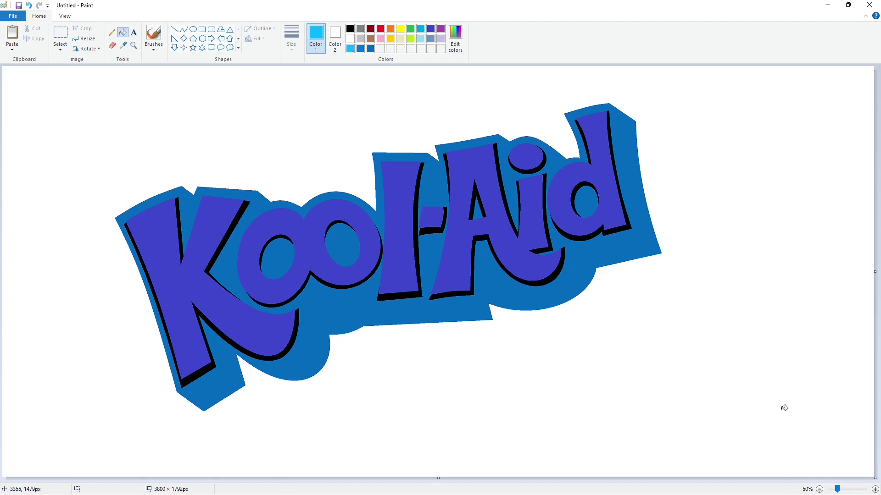
{"action": "scroll", "coordinate": [772, 397], "scroll_direction": "up", "scroll_amount": 1, "text": "ctrl"}
{"action": "scroll", "coordinate": [459, 357], "scroll_direction": "down", "scroll_amount": 3}
{"action": "left_click", "coordinate": [304, 319]}
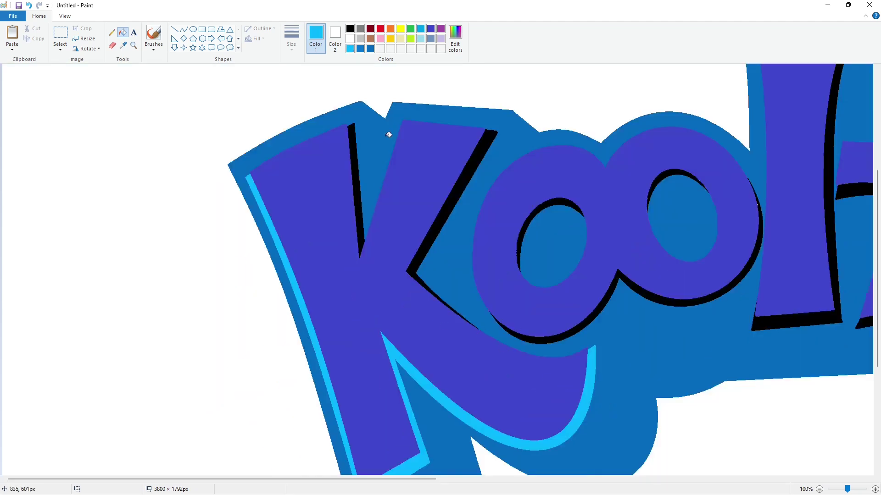
{"action": "left_click", "coordinate": [358, 176]}
{"action": "left_click", "coordinate": [456, 193]}
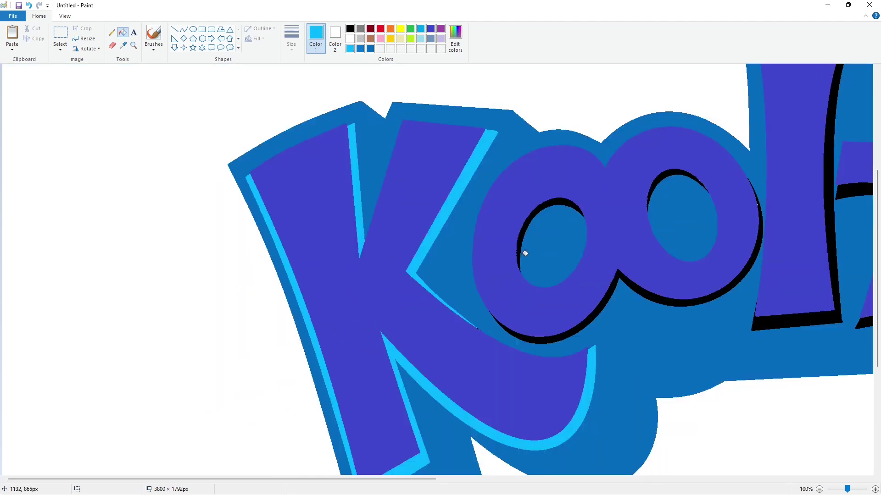
Fill the black shadows of both o's, the l and the hyphen with the light blue
{"action": "left_click", "coordinate": [519, 264]}
{"action": "left_click", "coordinate": [581, 323]}
{"action": "left_click_drag", "start_coordinate": [398, 479], "coordinate": [530, 479]}
{"action": "left_click", "coordinate": [404, 171]}
{"action": "scroll", "coordinate": [563, 220], "scroll_direction": "up", "scroll_amount": 3}
{"action": "left_click", "coordinate": [615, 255]}
Fill the A's black shadows, including the one inside its opening, with the light blue
{"action": "left_click_drag", "start_coordinate": [396, 480], "coordinate": [510, 480]}
{"action": "left_click", "coordinate": [391, 172]}
{"action": "left_click", "coordinate": [444, 215]}
{"action": "left_click", "coordinate": [442, 335]}
{"action": "left_click", "coordinate": [508, 237]}
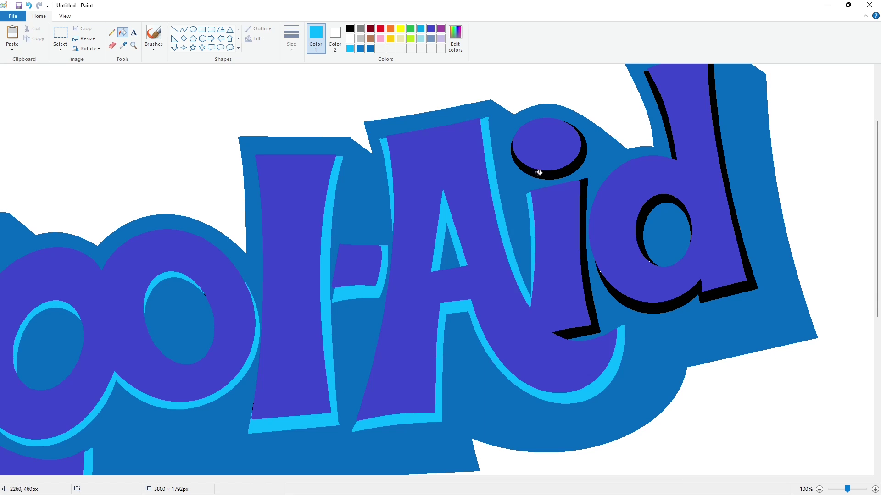
Fill the black shadows of the i, its dot and the d with the light blue
{"action": "left_click", "coordinate": [539, 173]}
{"action": "left_click", "coordinate": [586, 202]}
{"action": "left_click", "coordinate": [639, 250]}
{"action": "left_click", "coordinate": [654, 300]}
{"action": "scroll", "coordinate": [678, 216], "scroll_direction": "up", "scroll_amount": 3}
{"action": "left_click", "coordinate": [667, 219]}
Fill the indigo faces of all the letters, the hyphen and the i's dot with white
{"action": "scroll", "coordinate": [631, 384], "scroll_direction": "down", "scroll_amount": 1, "text": "ctrl"}
{"action": "left_click", "coordinate": [350, 38]}
{"action": "left_click", "coordinate": [214, 224]}
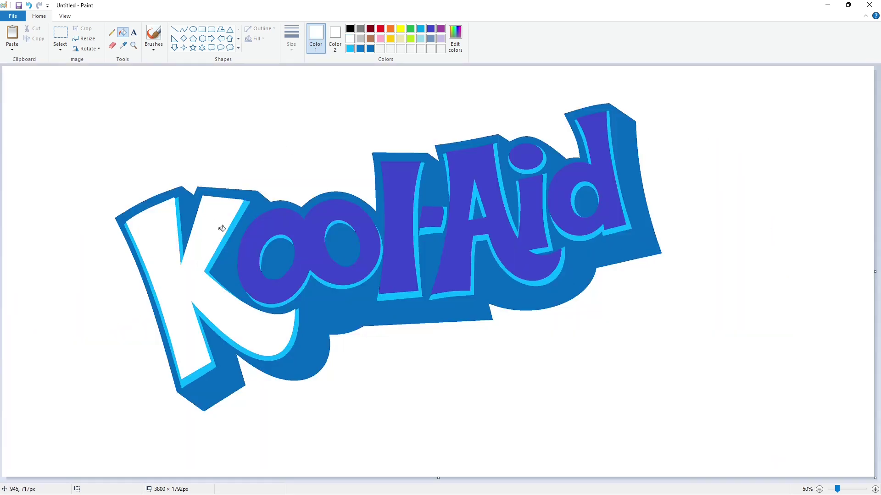
{"action": "left_click", "coordinate": [336, 241]}
{"action": "left_click", "coordinate": [390, 237]}
{"action": "left_click", "coordinate": [439, 218]}
{"action": "left_click", "coordinate": [492, 217]}
{"action": "left_click", "coordinate": [527, 160]}
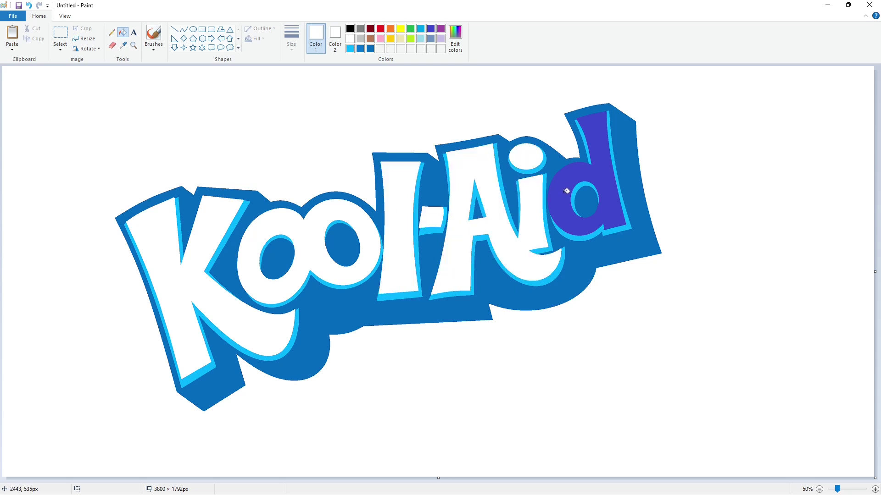
{"action": "left_click", "coordinate": [565, 188]}
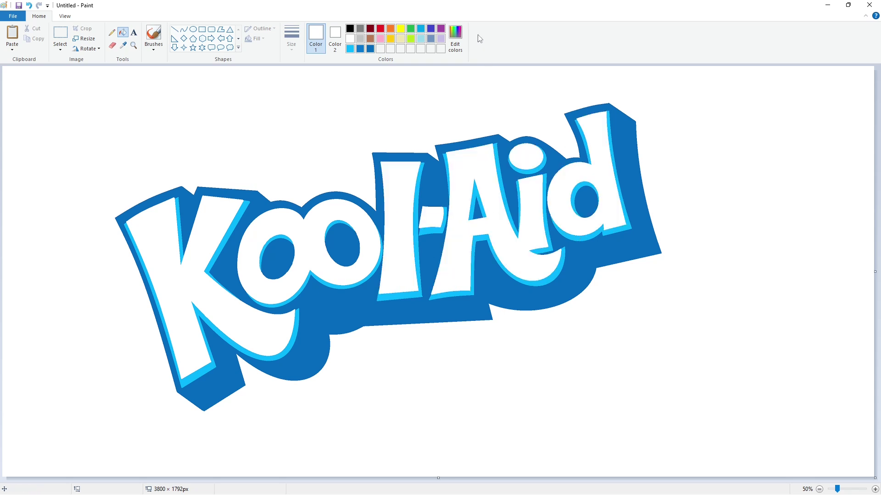